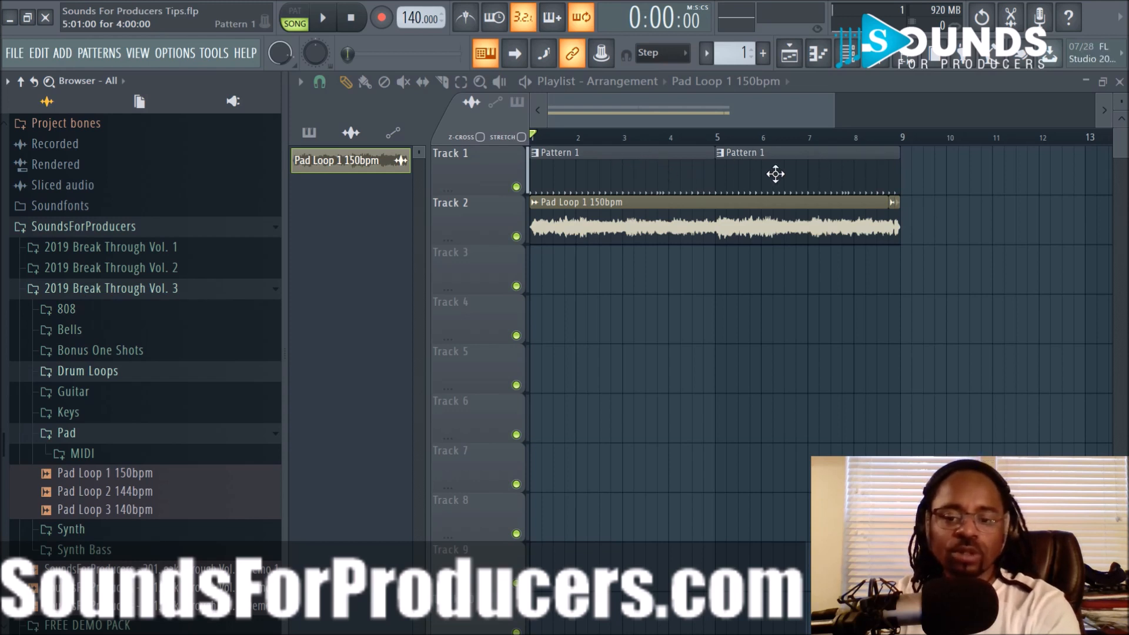
Step: Collapse the 2019 Break Through Vol. 3 folder and play back the song arrangement once from the start
left_click(93, 288)
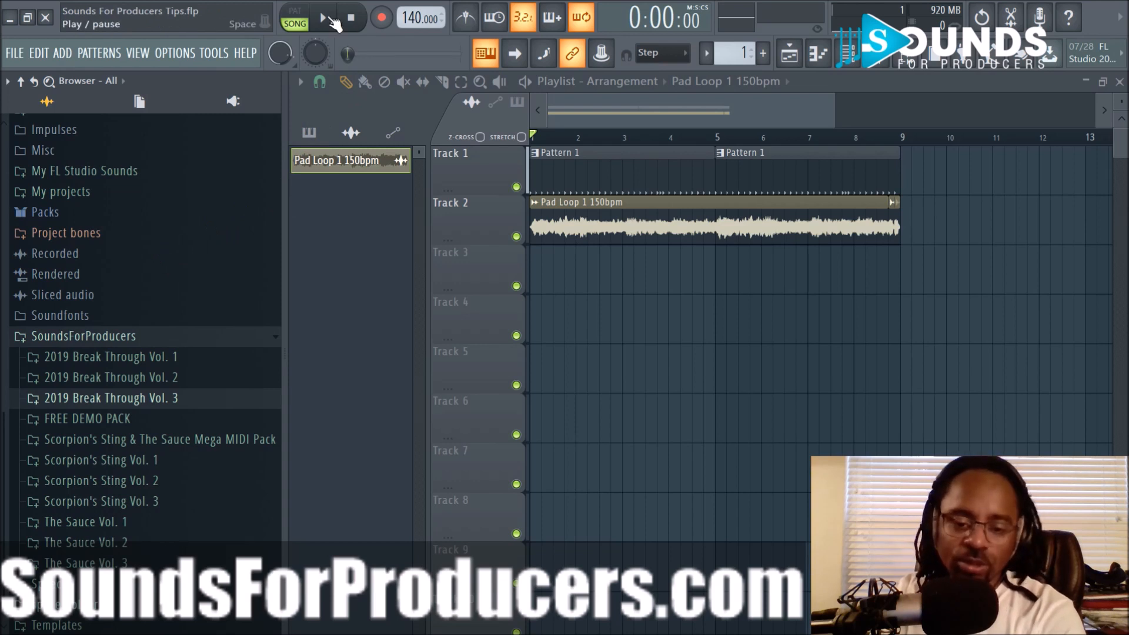
left_click(329, 19)
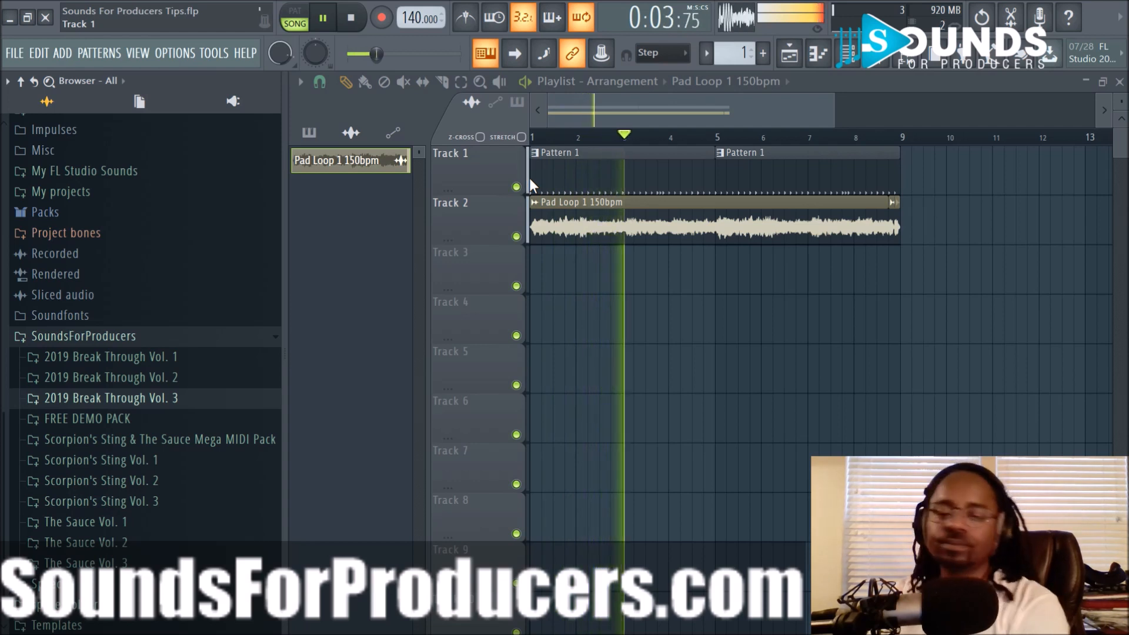
scroll(627, 140, "down", 3)
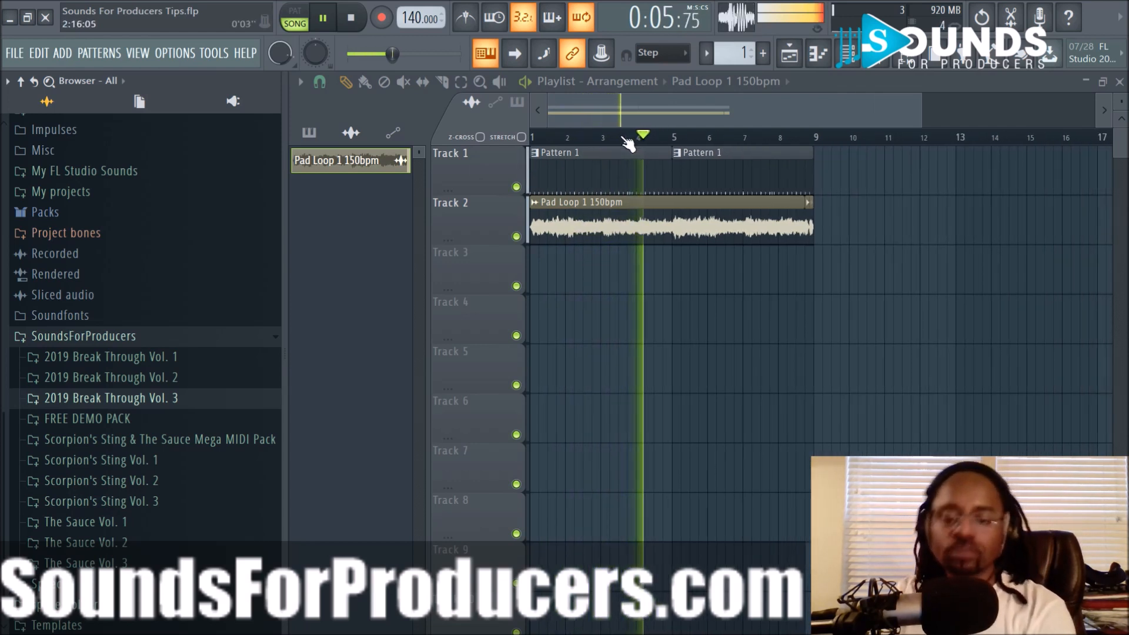
scroll(627, 140, "down", 2)
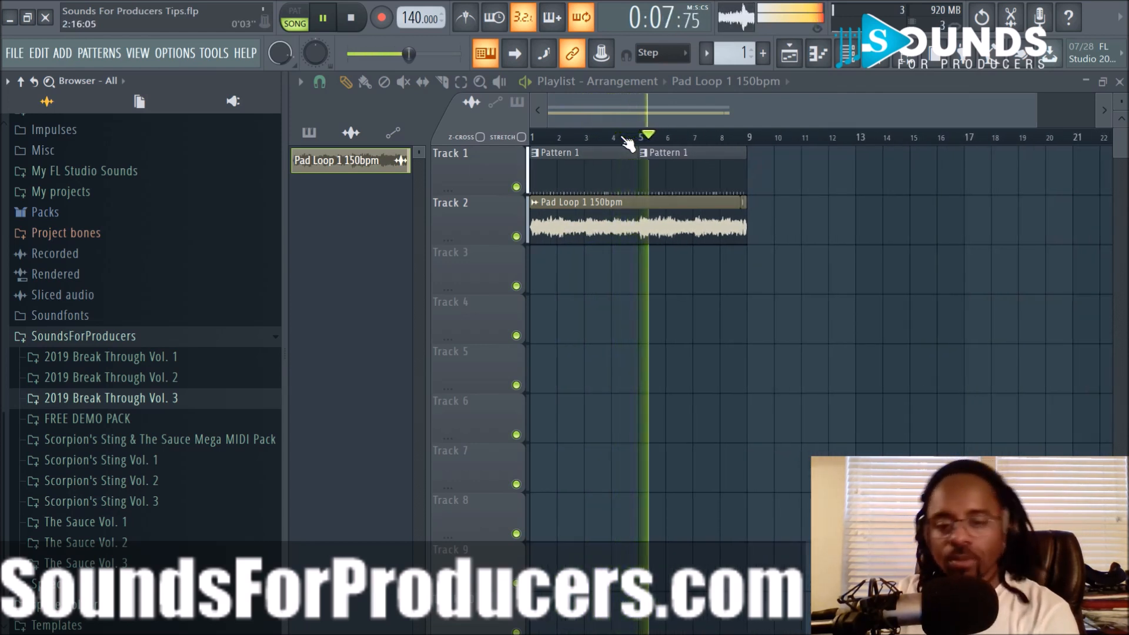
scroll(627, 140, "down", 1)
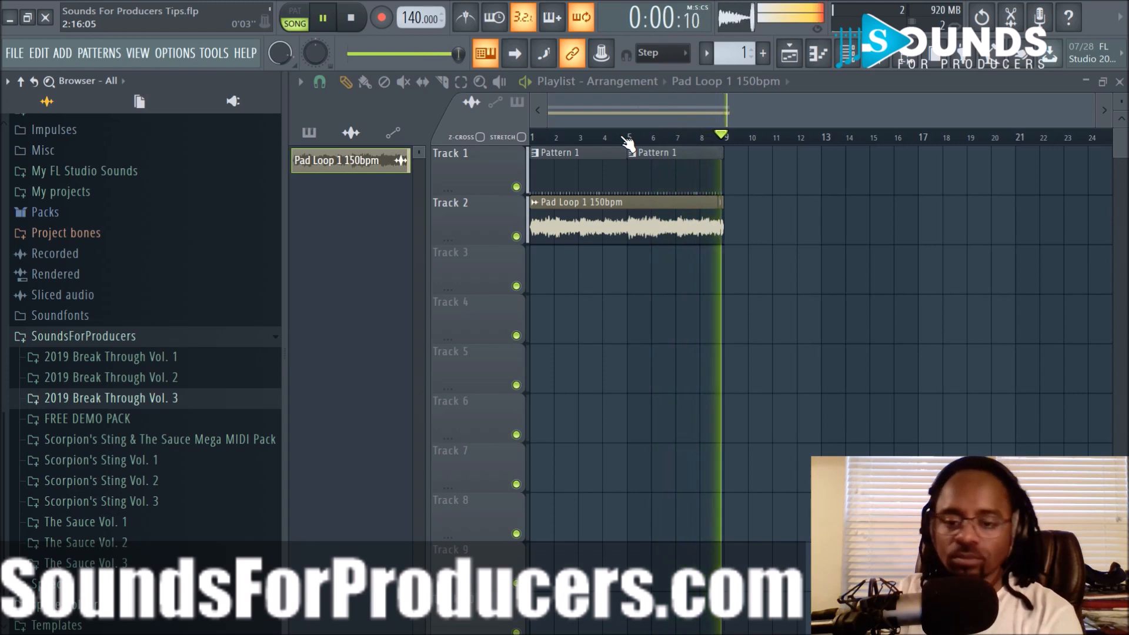
left_click(353, 22)
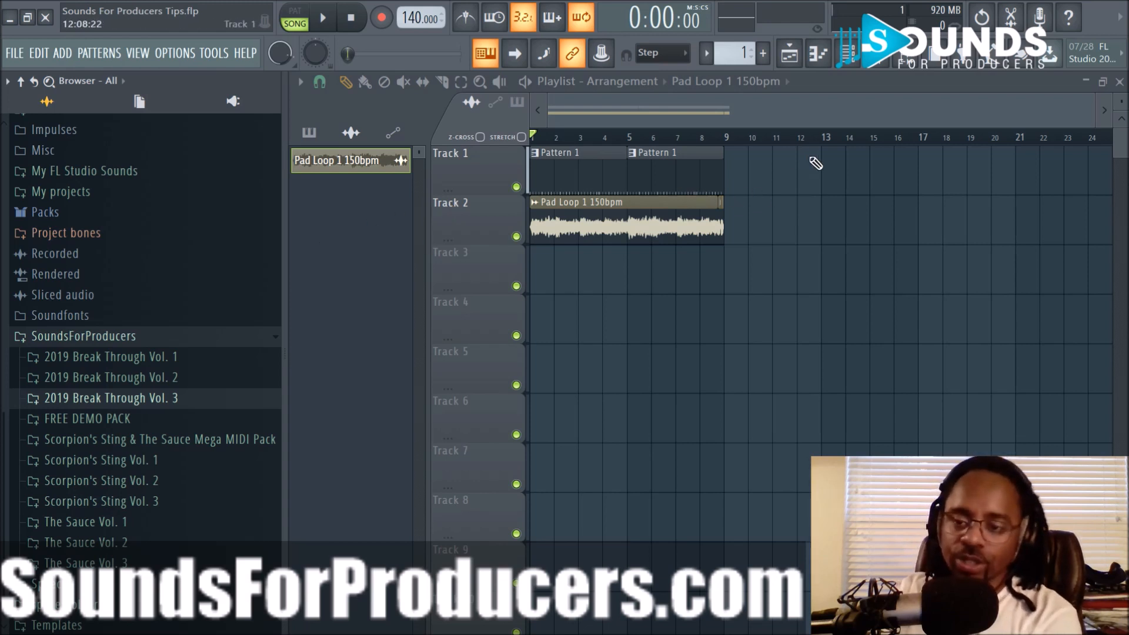
Step: Open the channel rack, set its filter to show all channels and reposition the rack window over the playlist
left_click(853, 65)
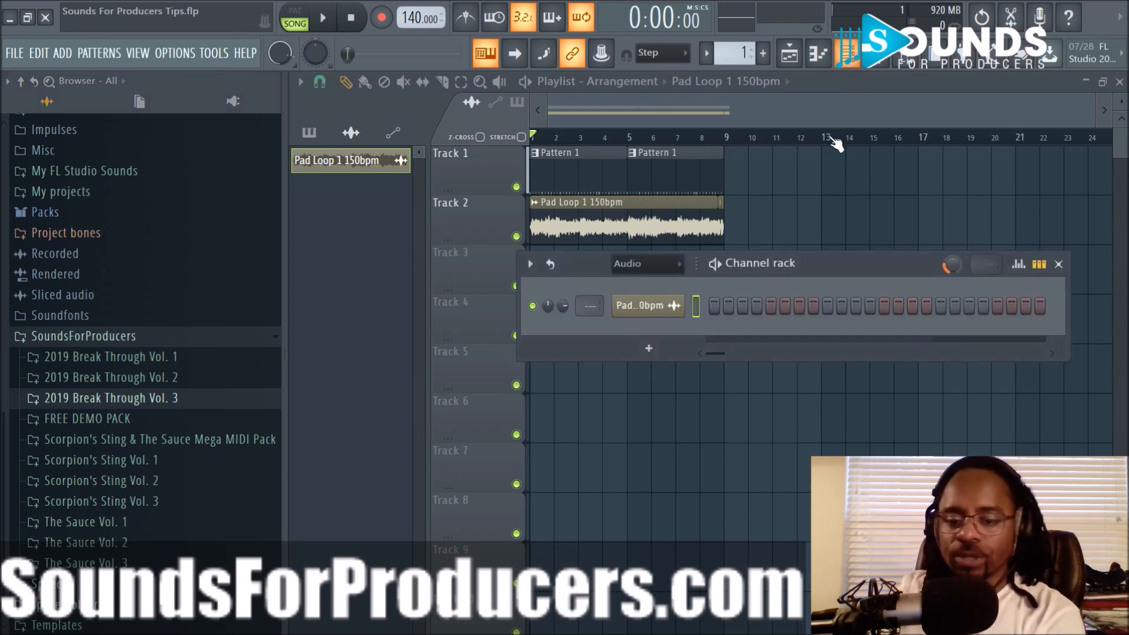
left_click(678, 266)
left_click(665, 283)
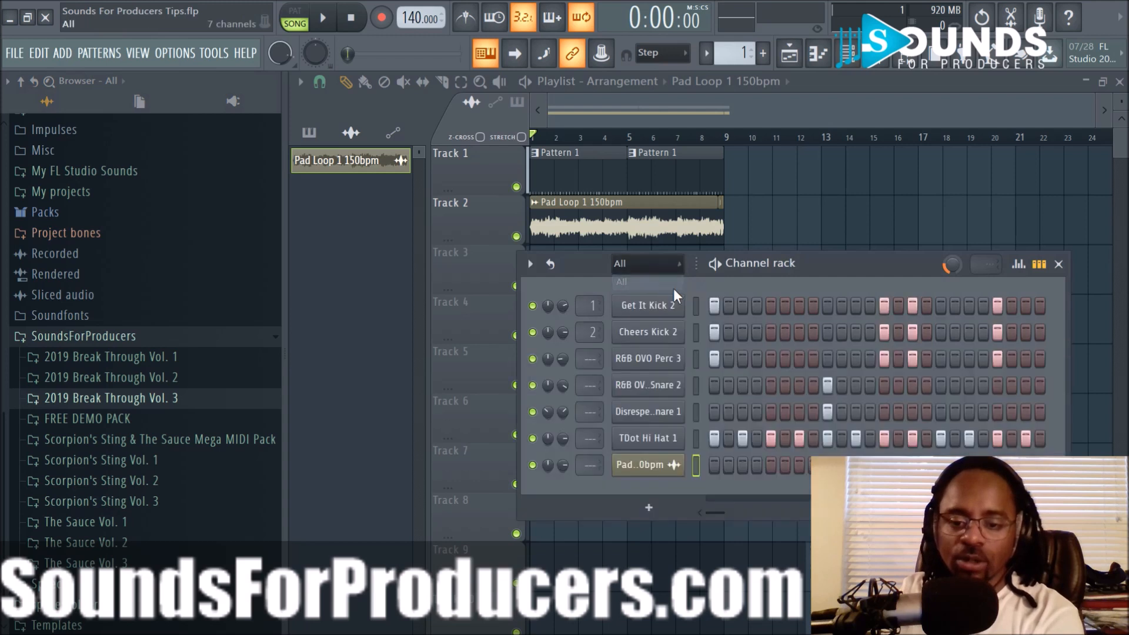
left_click_drag(807, 262, 822, 207)
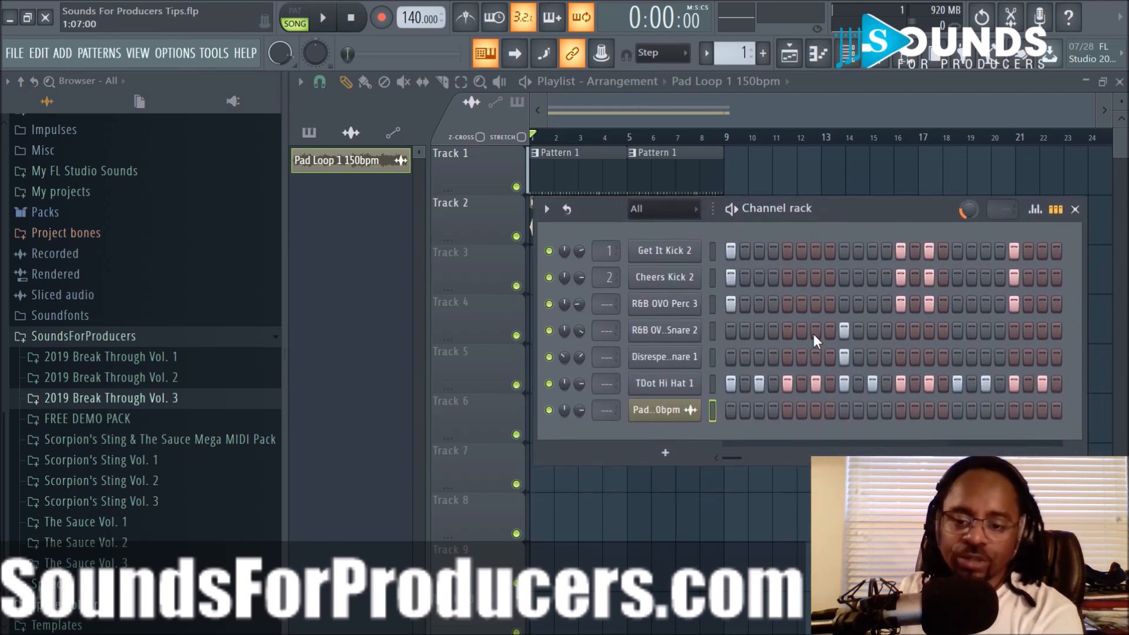
Step: Use the Get It Kick 2 channel's waveform to locate its sample in the browser, and close the channel settings
left_click(654, 259)
left_click_drag(728, 194, 869, 218)
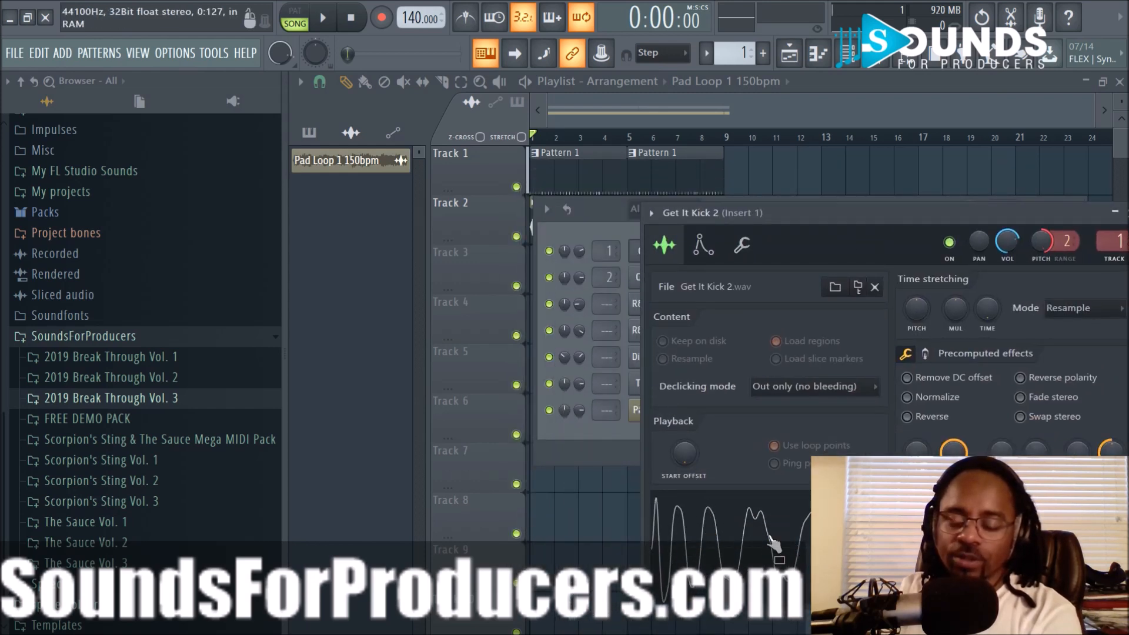
left_click_drag(838, 541, 177, 461)
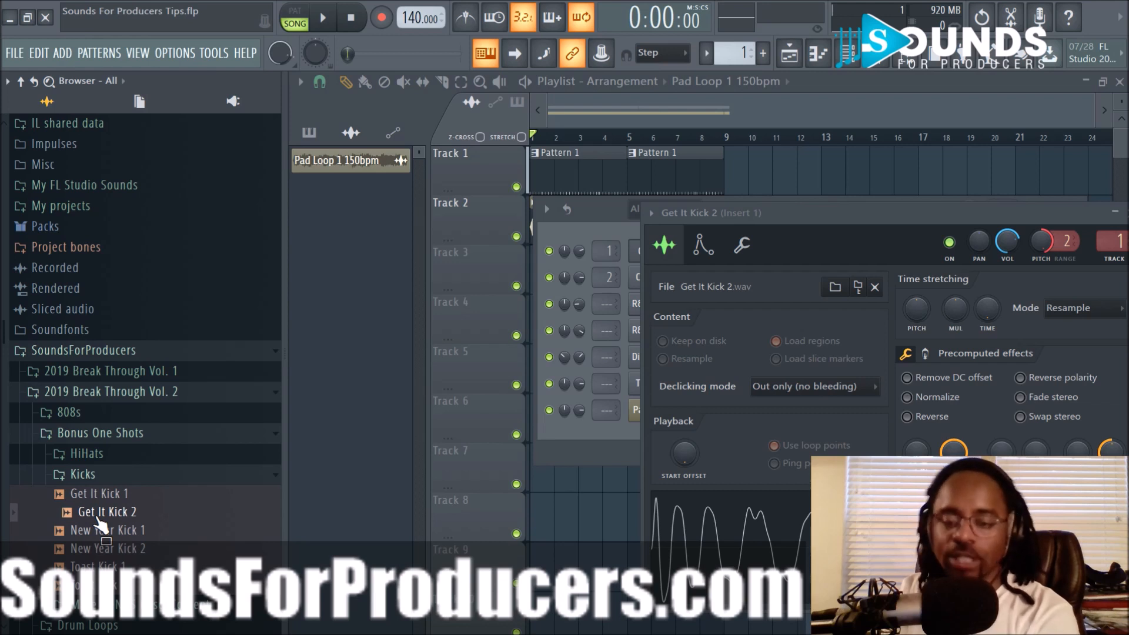
left_click_drag(799, 210, 665, 312)
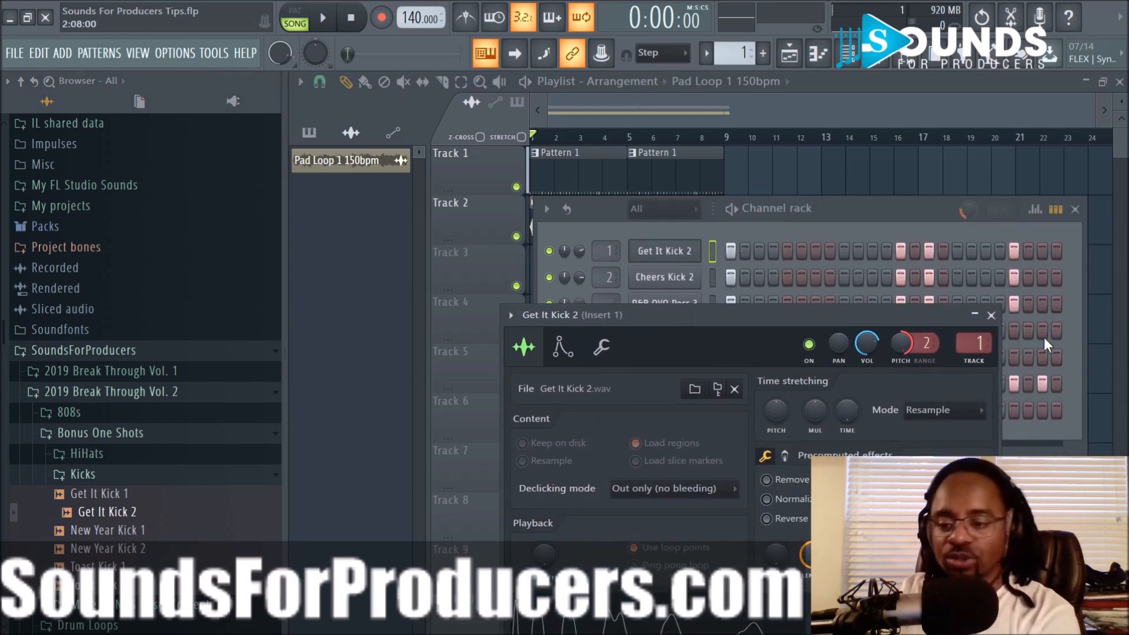
left_click(991, 315)
left_click_drag(824, 205, 829, 282)
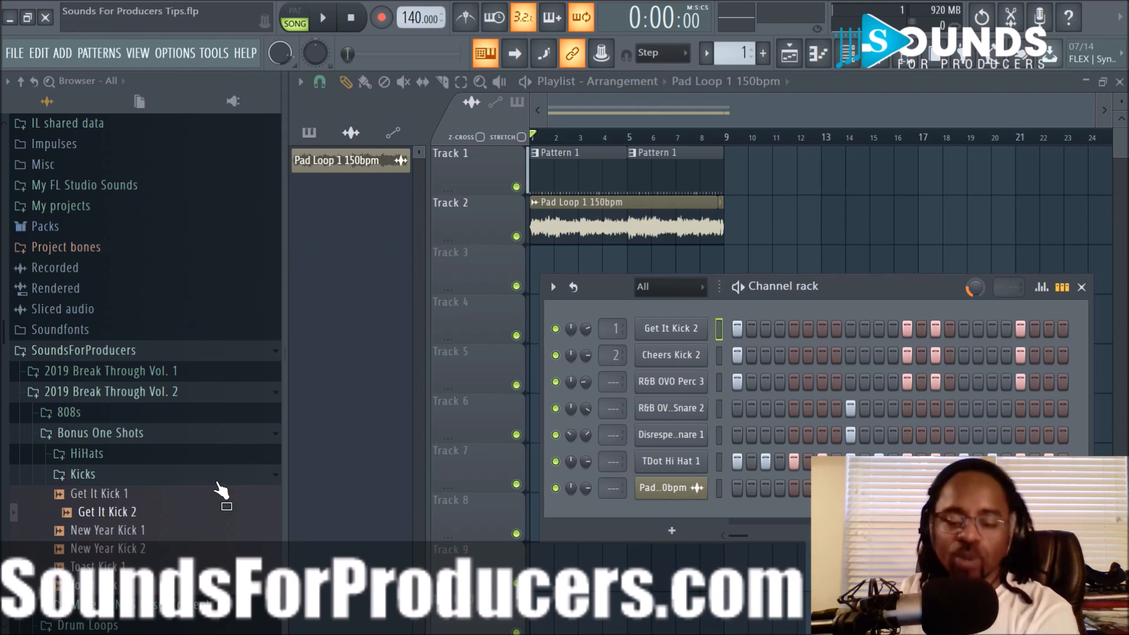
Step: Locate the Cheers Kick 2 sample in the browser from its channel's waveform and close the channel settings
left_click(677, 356)
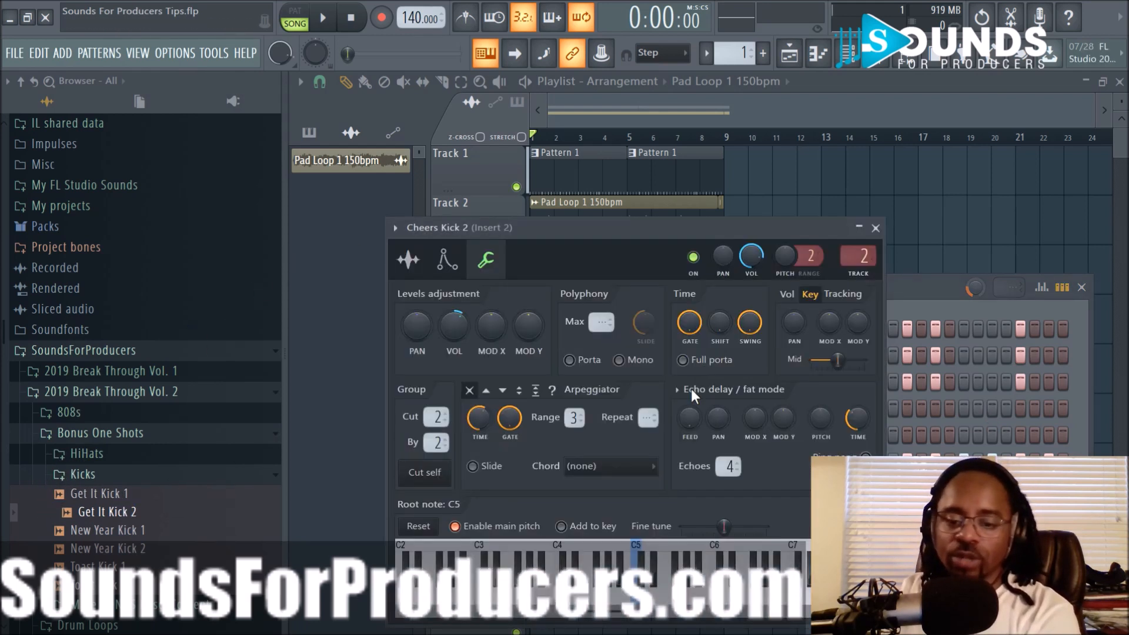
left_click(407, 259)
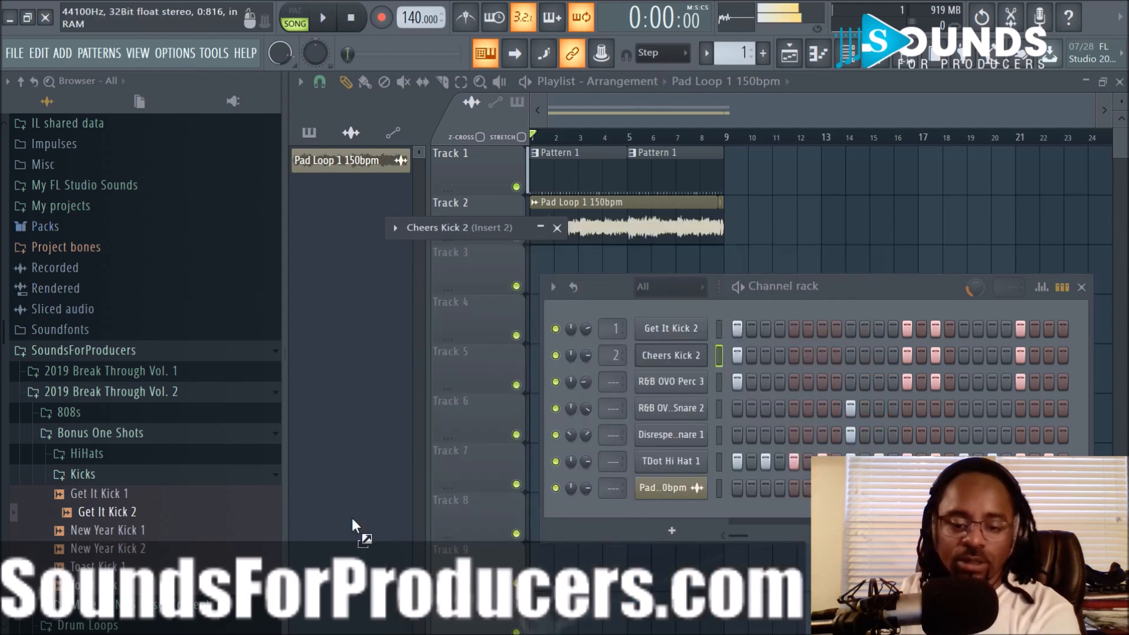
left_click(171, 481)
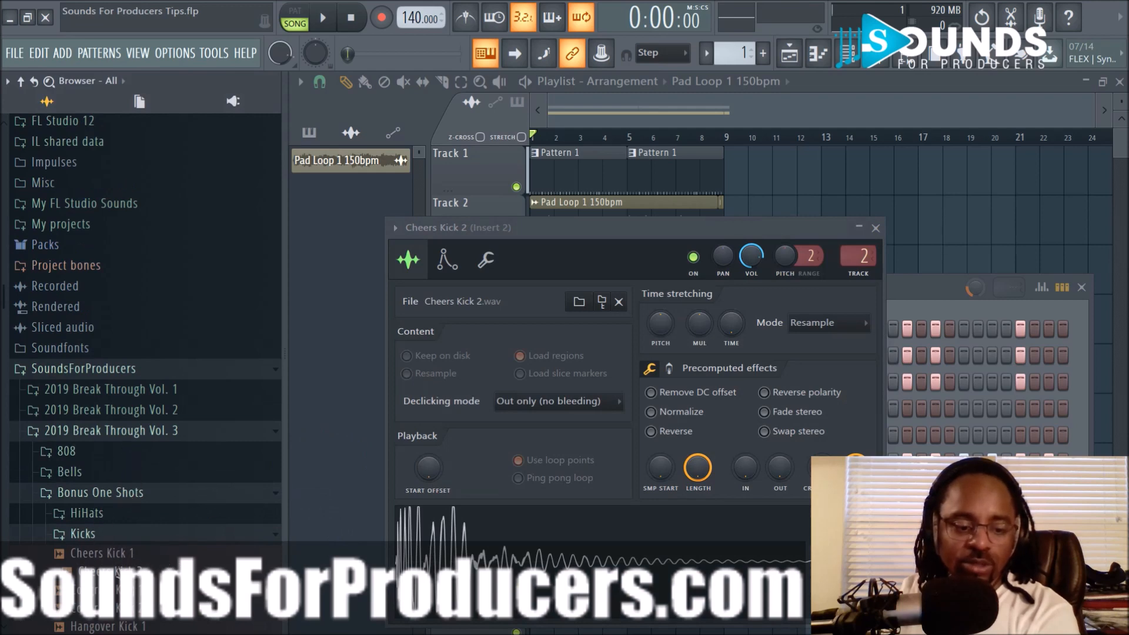
left_click(876, 229)
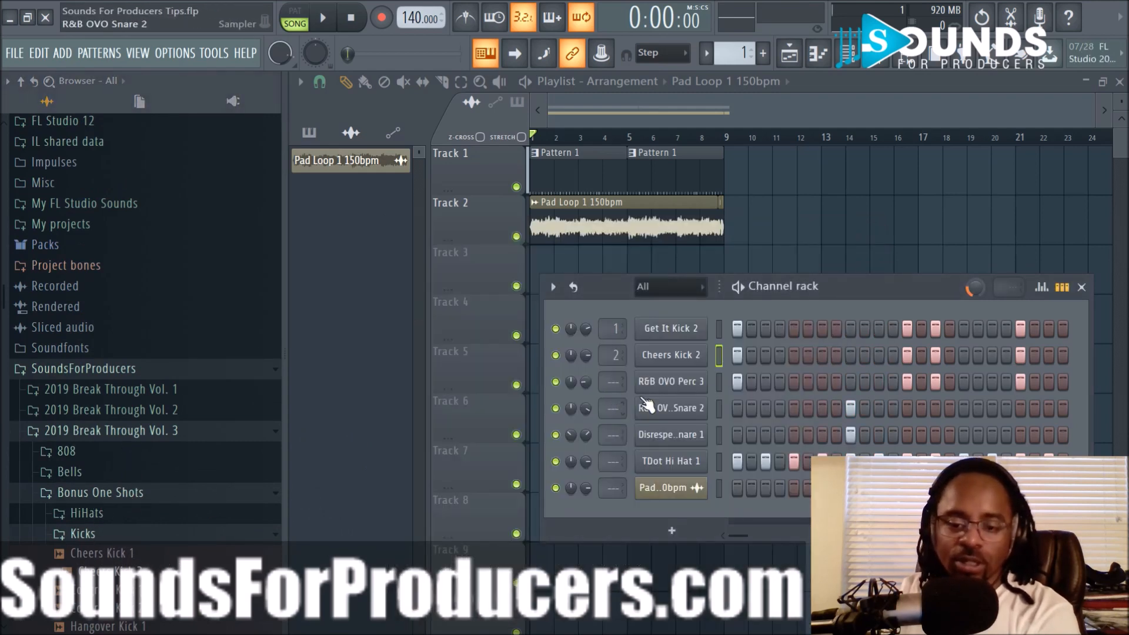
Step: Locate the R&B OVO Perc 3 sample in the browser from its channel's waveform and close the channel settings
left_click(676, 388)
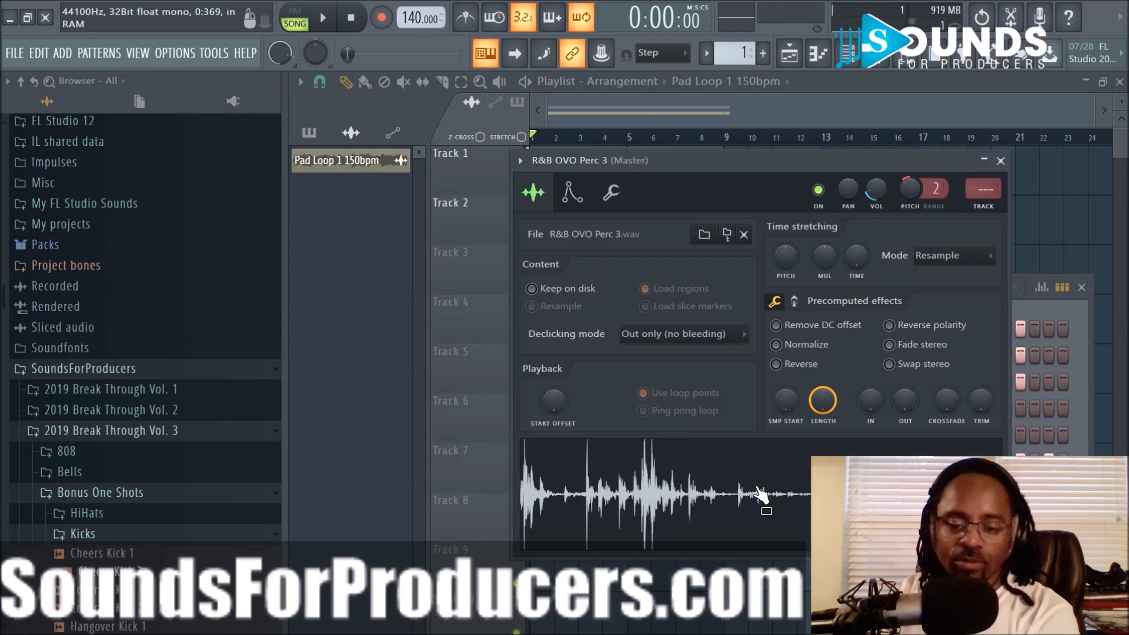
left_click_drag(758, 490, 195, 441)
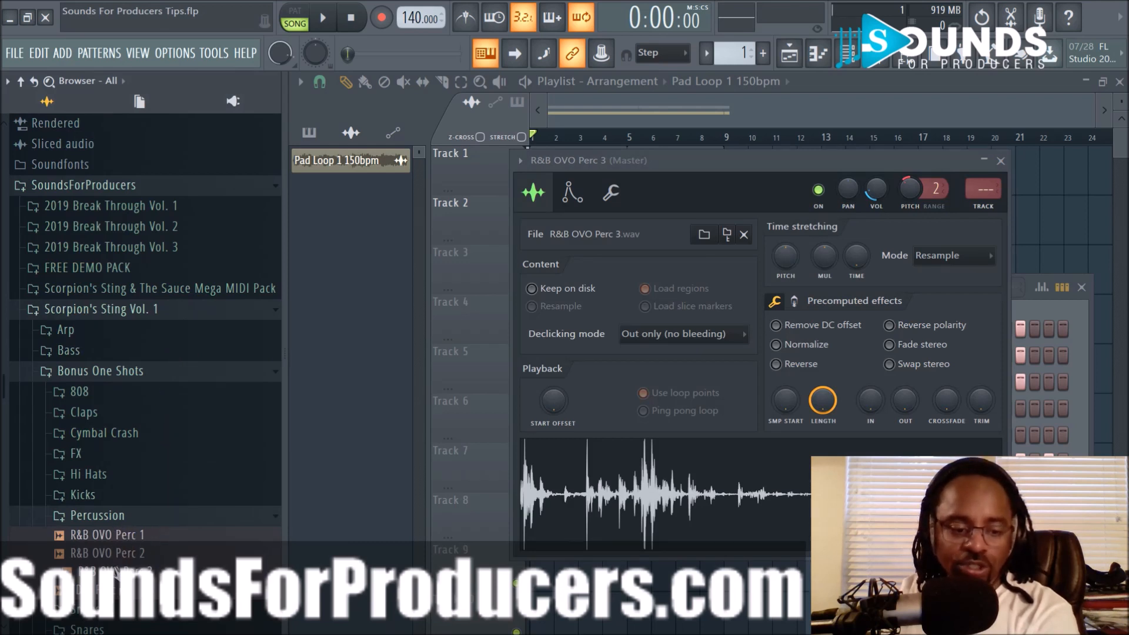
left_click(1000, 160)
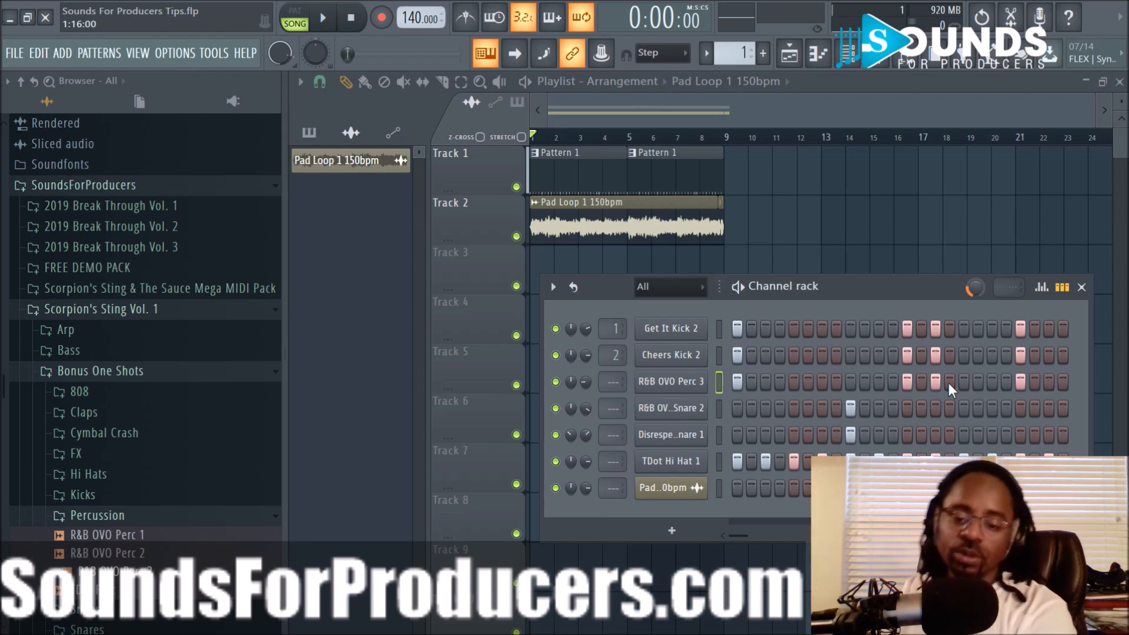
Step: Preview Pad Loop 1 150bpm from its channel, locate the source file in the browser and close the channel settings
left_click(661, 490)
left_click(599, 554)
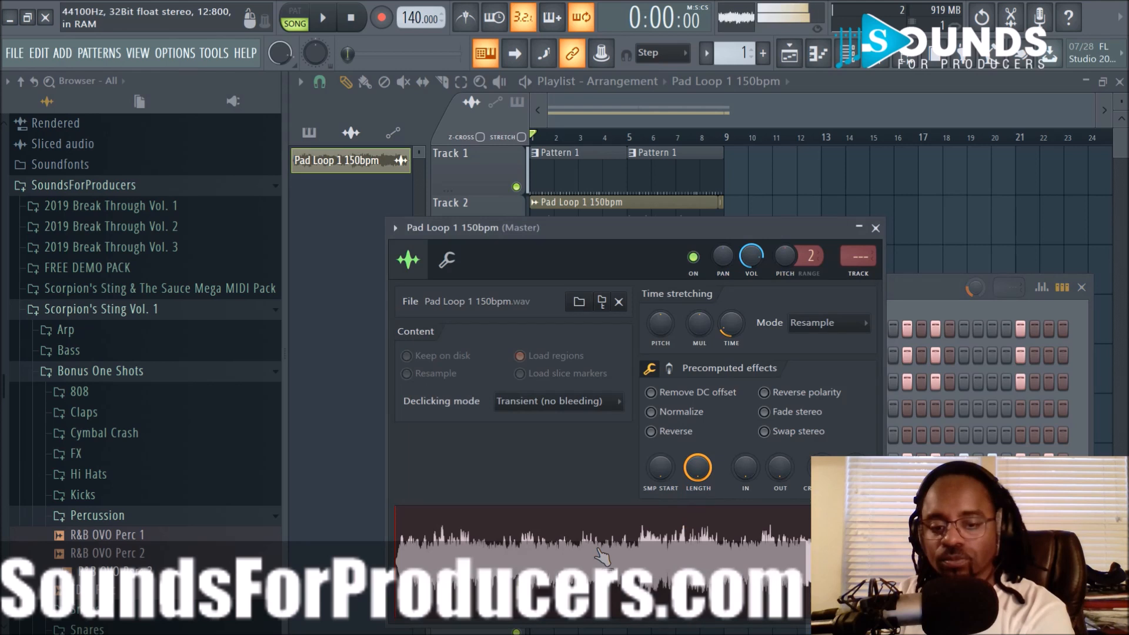
left_click(351, 18)
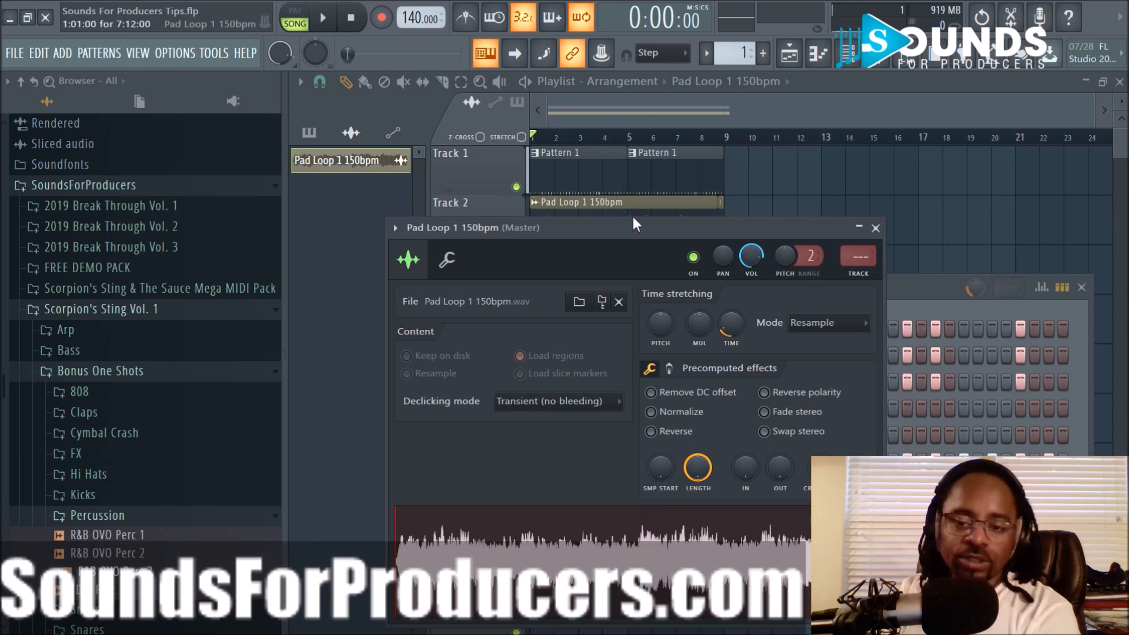
left_click_drag(630, 224, 651, 321)
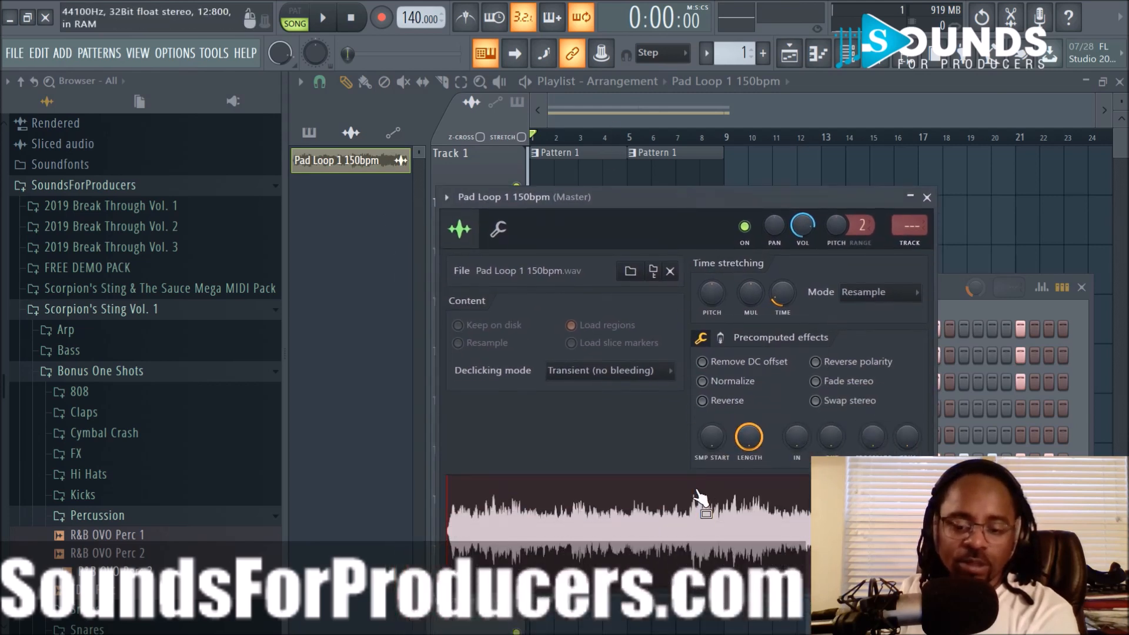
left_click_drag(696, 491, 115, 469)
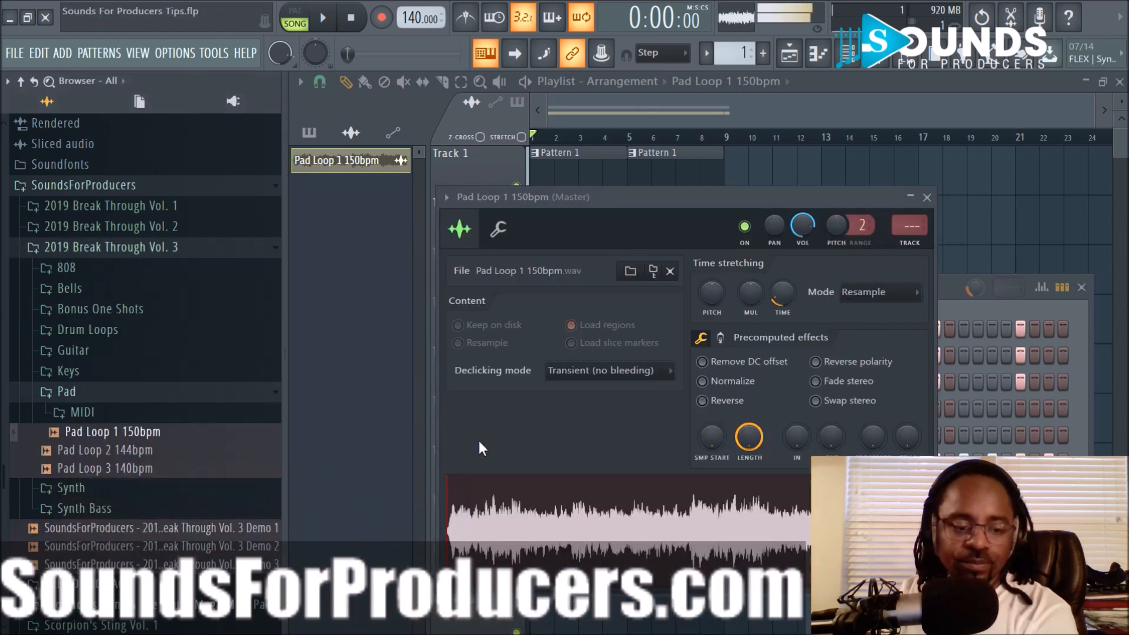
left_click(351, 20)
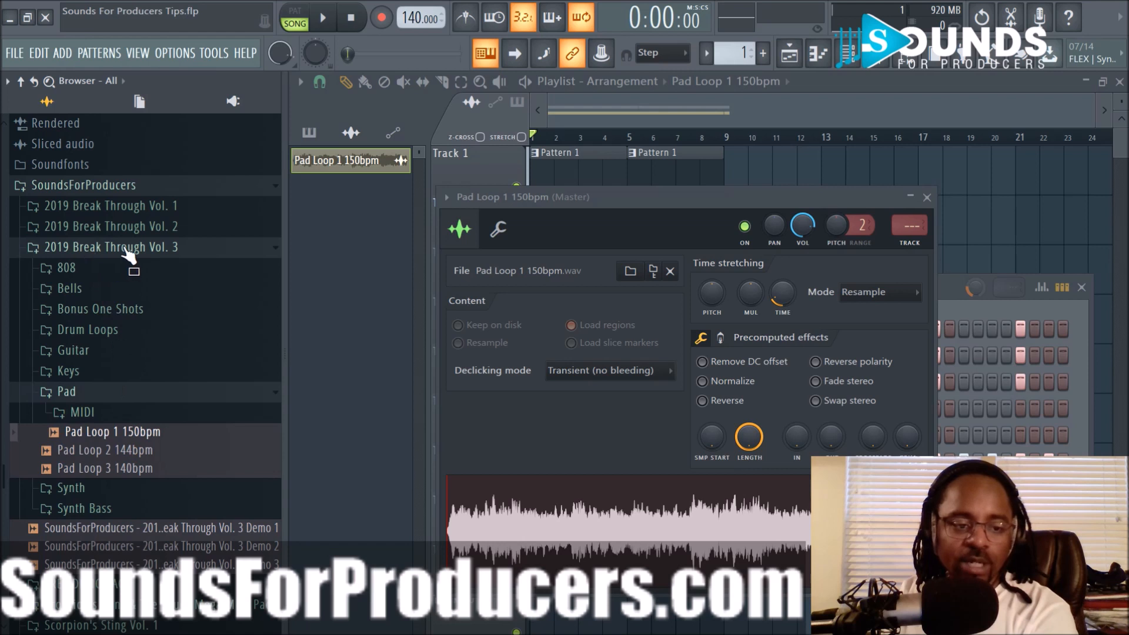
left_click(927, 198)
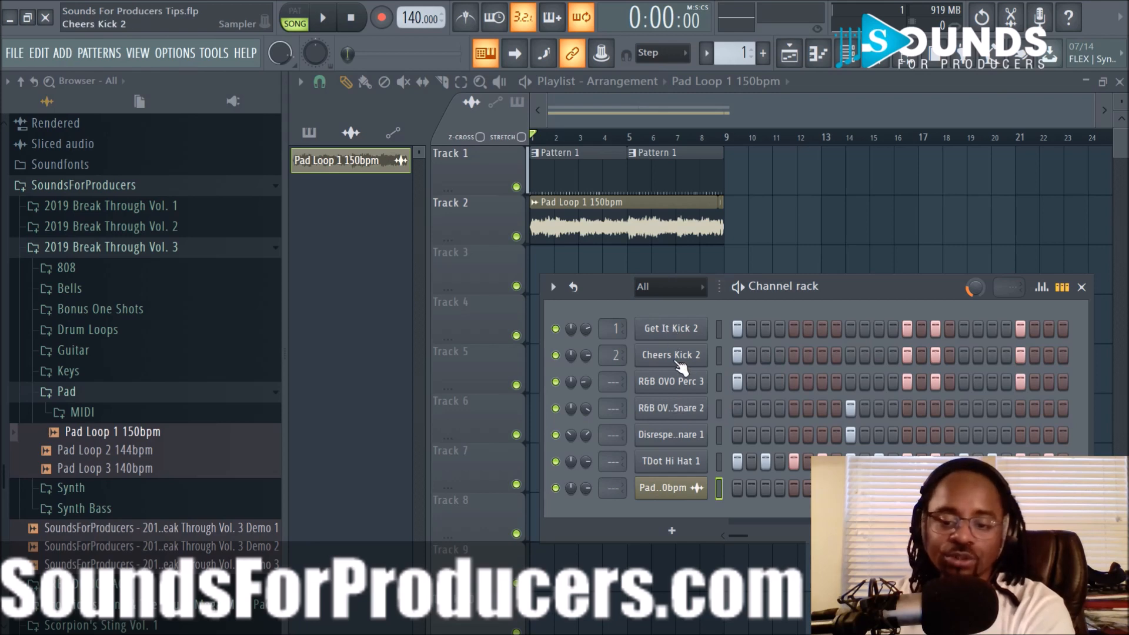
Step: Select the TDot Hi Hat 1 channel and hide the channel rack
left_click(684, 462)
left_click(315, 171)
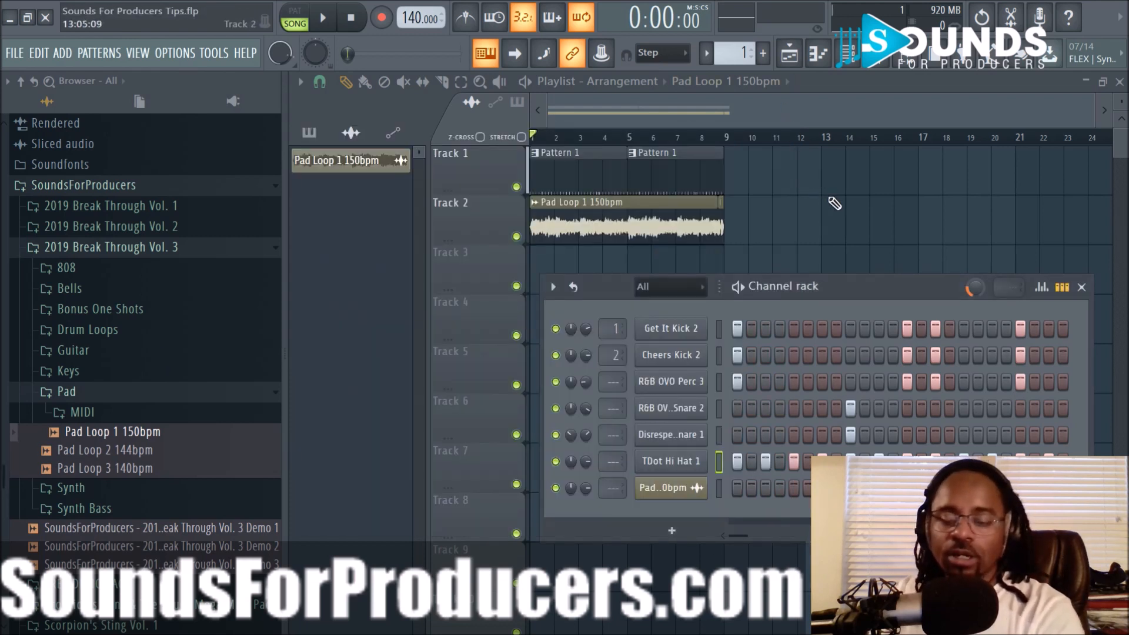
key("F6")
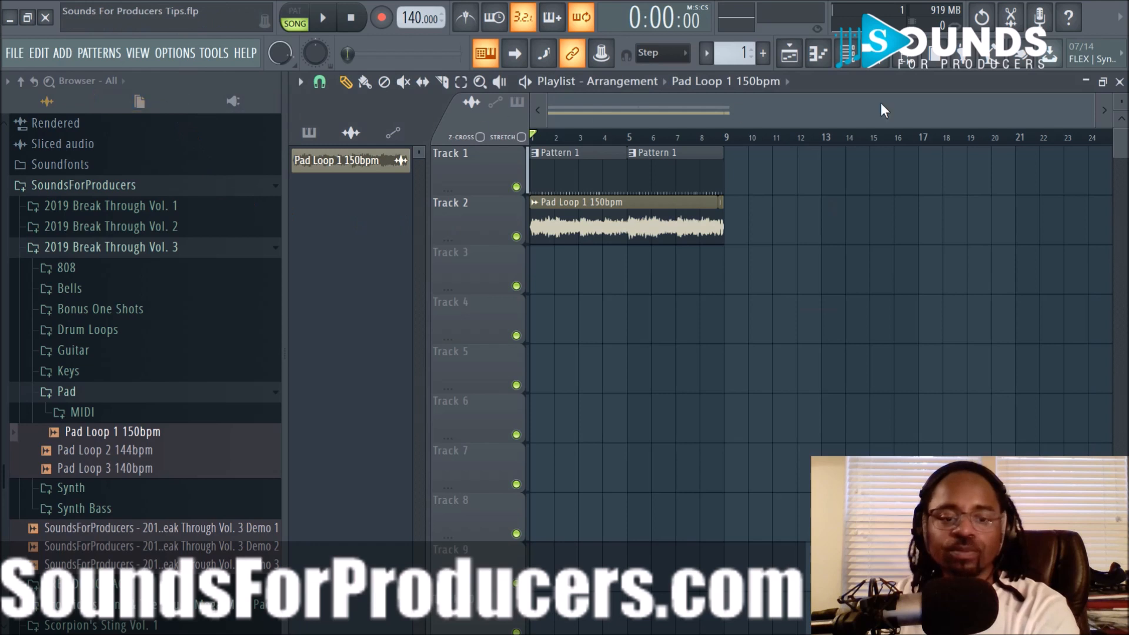
Step: Hide the browser and cycle the playlist picker through patterns, audio clips and automation clips, ending on patterns
left_click(907, 61)
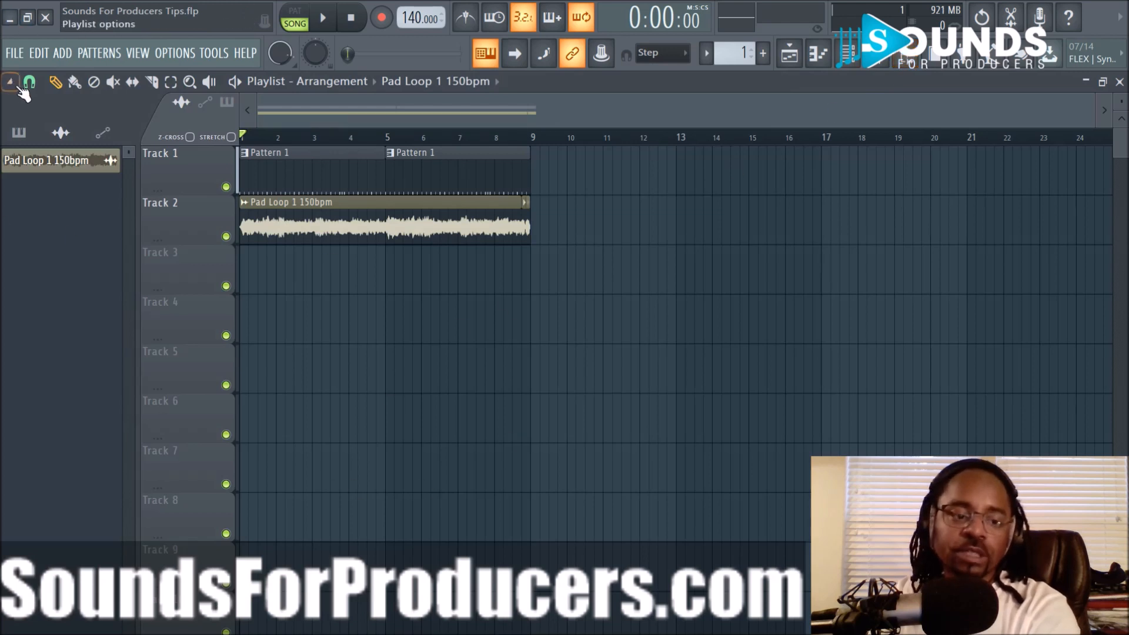
left_click(19, 133)
left_click(62, 133)
left_click(100, 142)
left_click(19, 133)
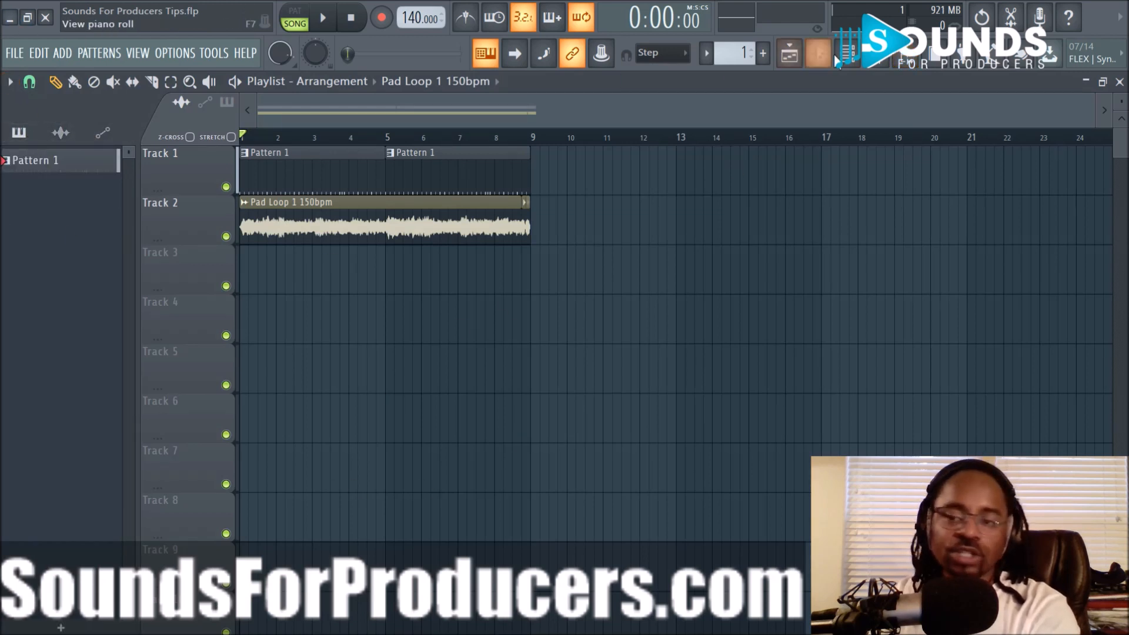
Step: Show the browser again and look through the Misc effects in the plugin database
left_click(909, 61)
left_click(230, 103)
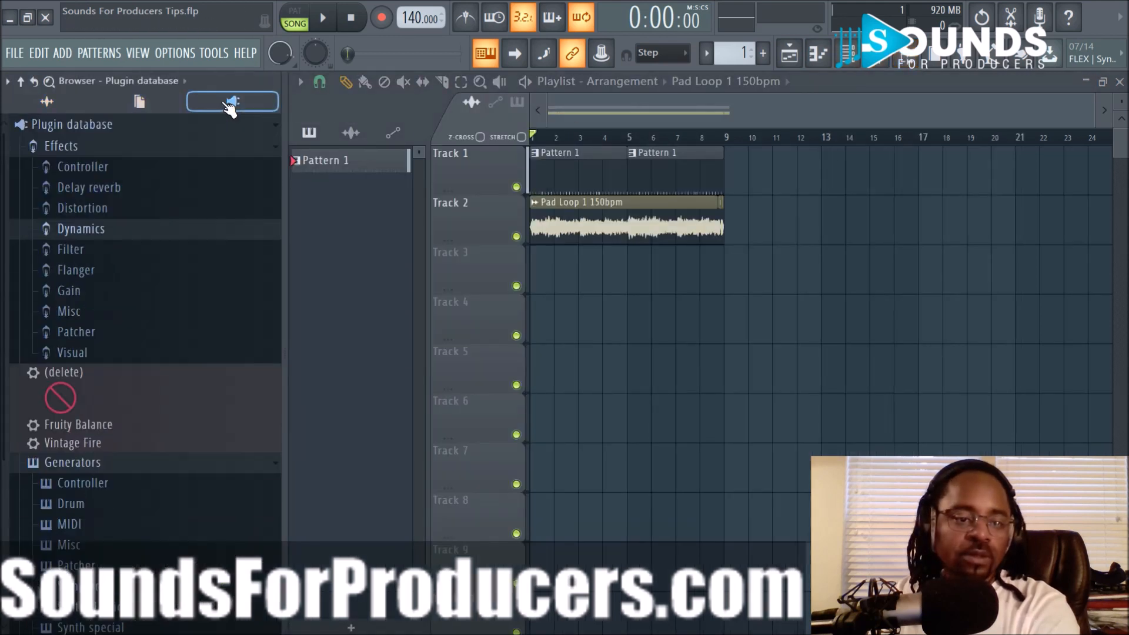
left_click(98, 313)
scroll(129, 321, "down", 4)
scroll(130, 321, "down", 3)
scroll(90, 415, "down", 3)
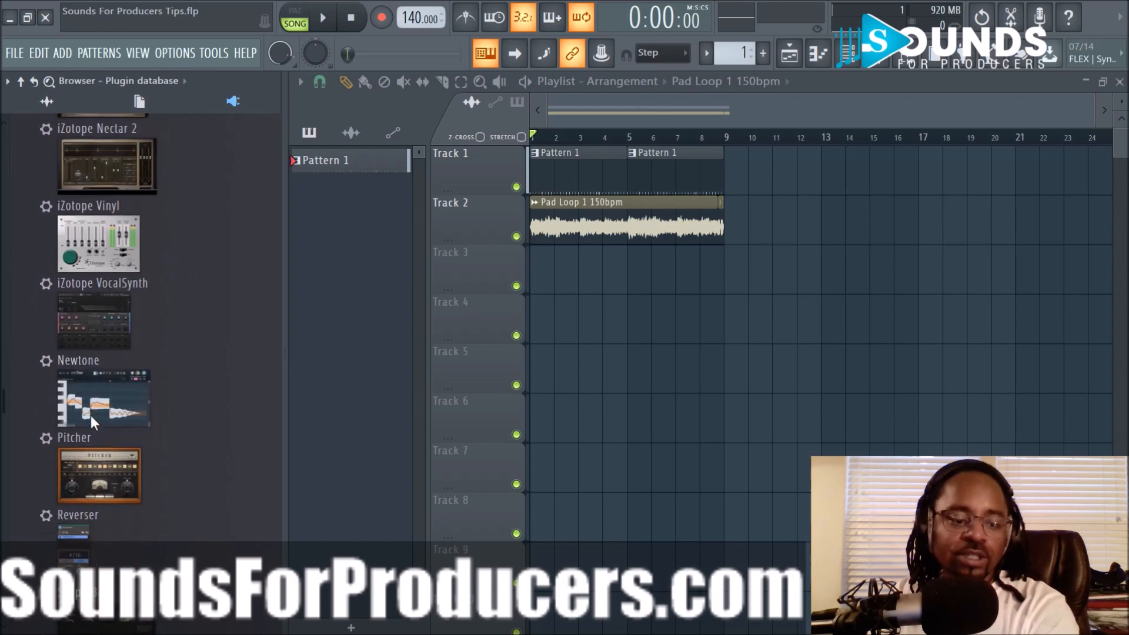
scroll(92, 419, "up", 10)
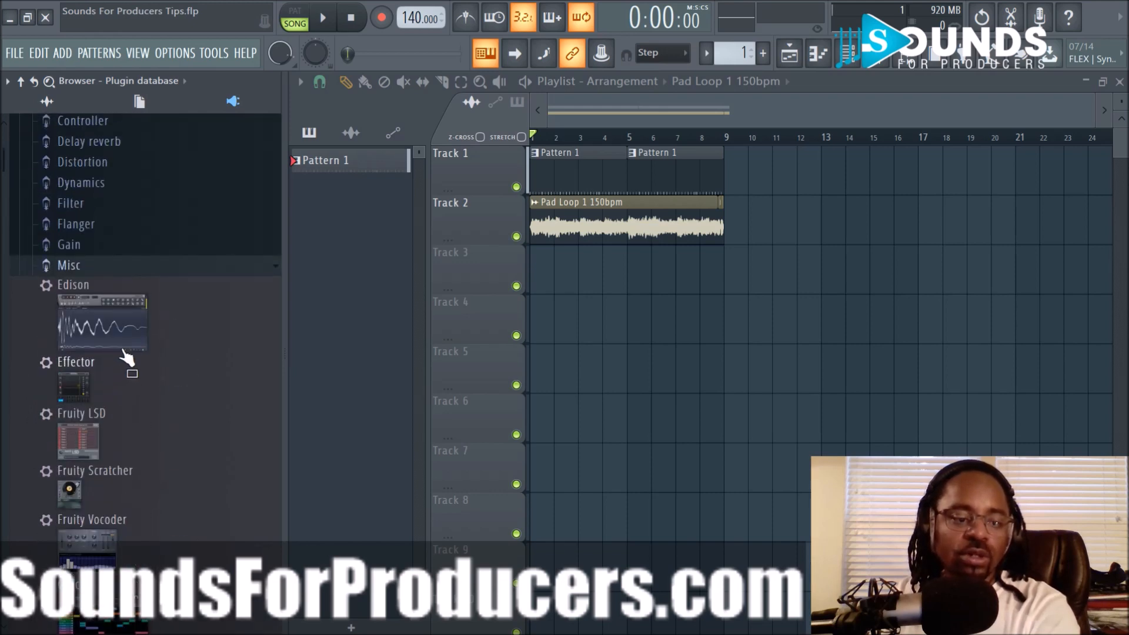
Step: Look through the plugins available for a new channel in the channel rack, then hide the rack and the browser
left_click(847, 53)
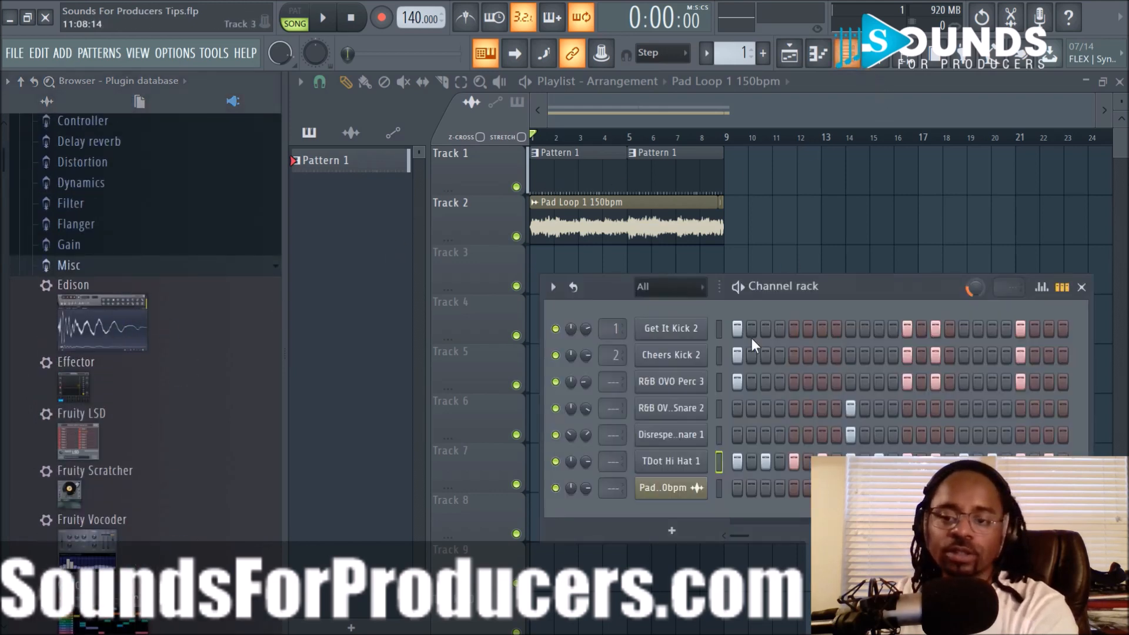
left_click(680, 535)
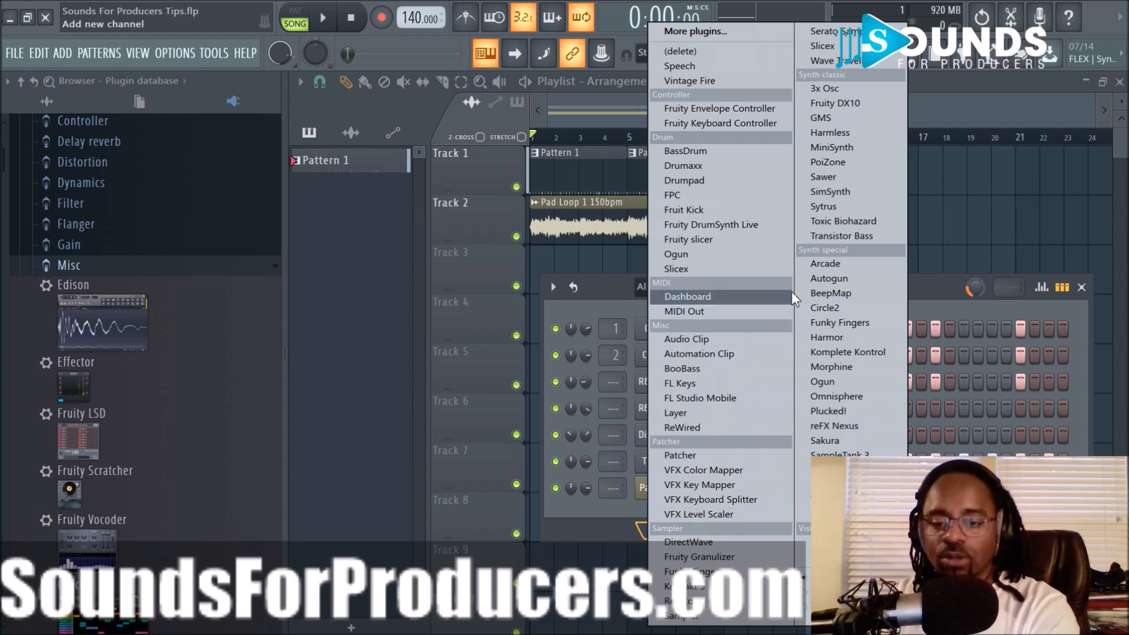
left_click(994, 203)
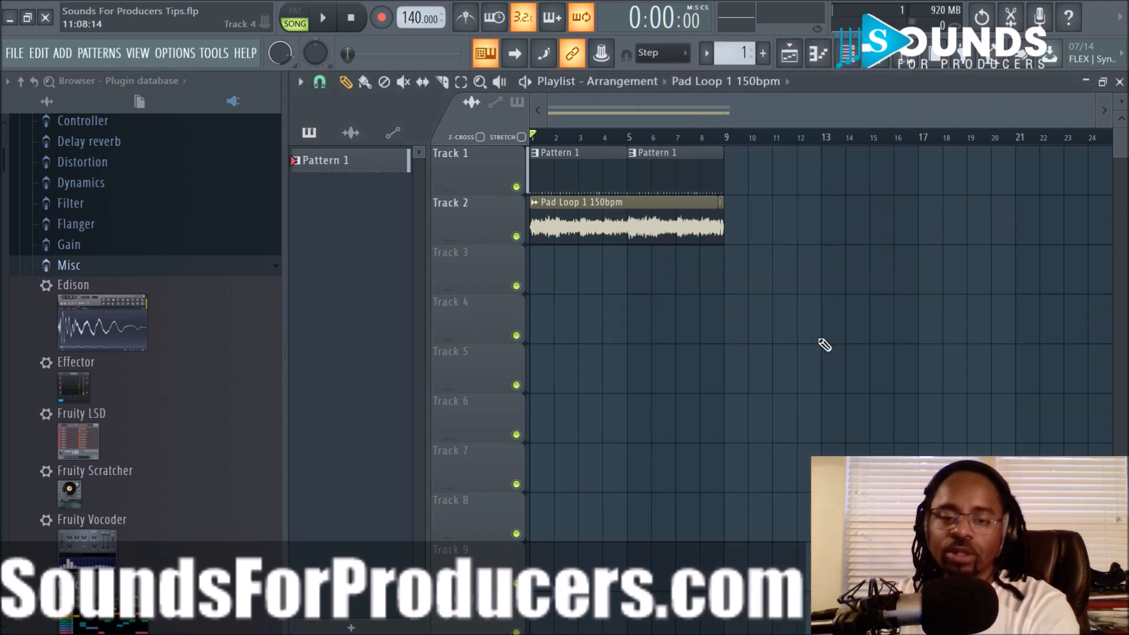
left_click(919, 74)
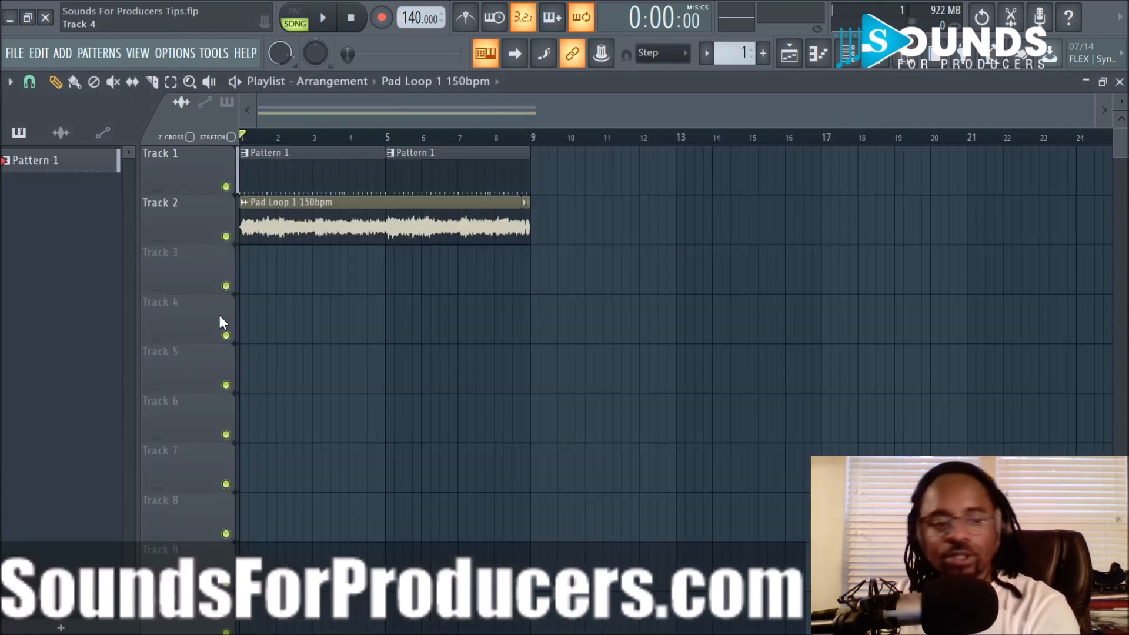
Step: Examine the favorites column and installed plugin list in the plugin manager, then close the manager
left_click(165, 53)
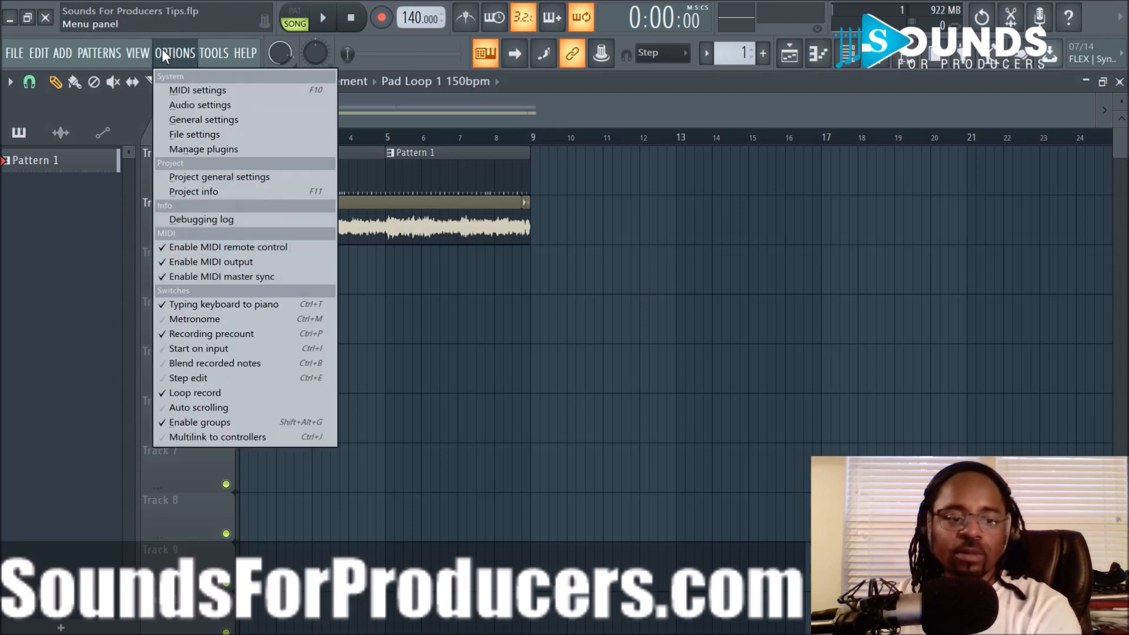
left_click(194, 151)
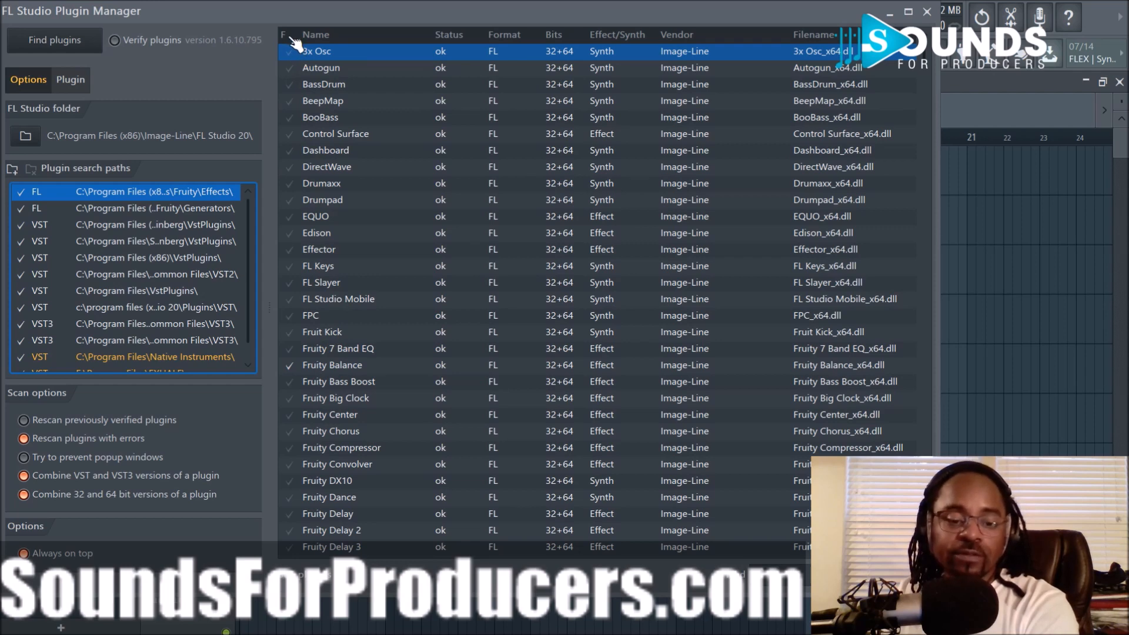
left_click(928, 11)
Step: In the mixer, mark Fruity Convolver as a favorite in the full effect plugin list for Master slot 1
left_click(877, 54)
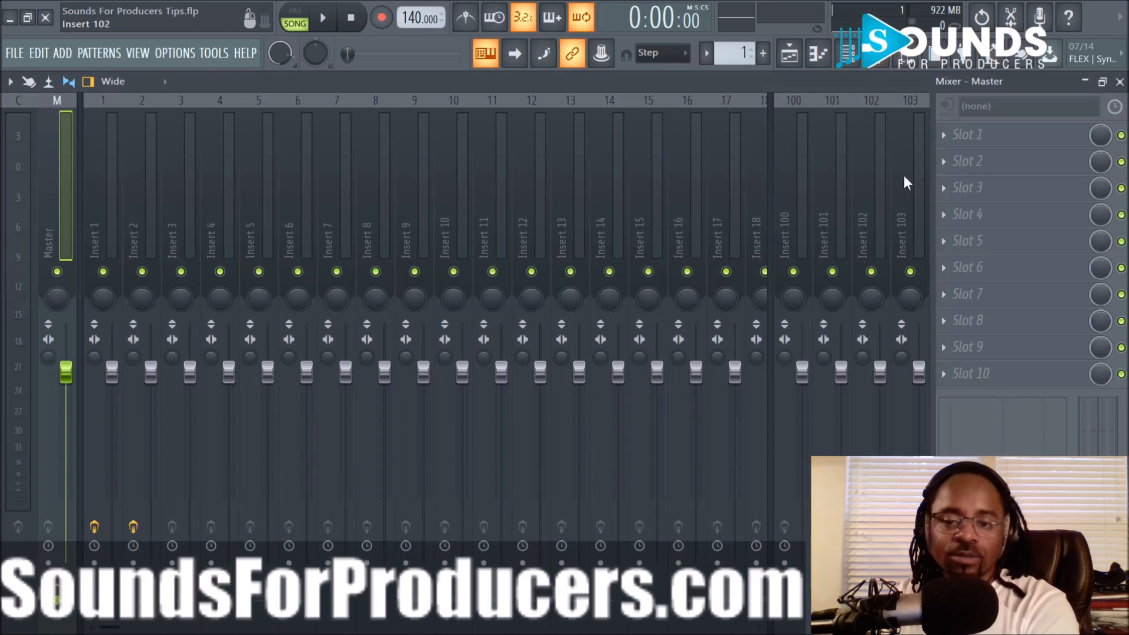
left_click(941, 135)
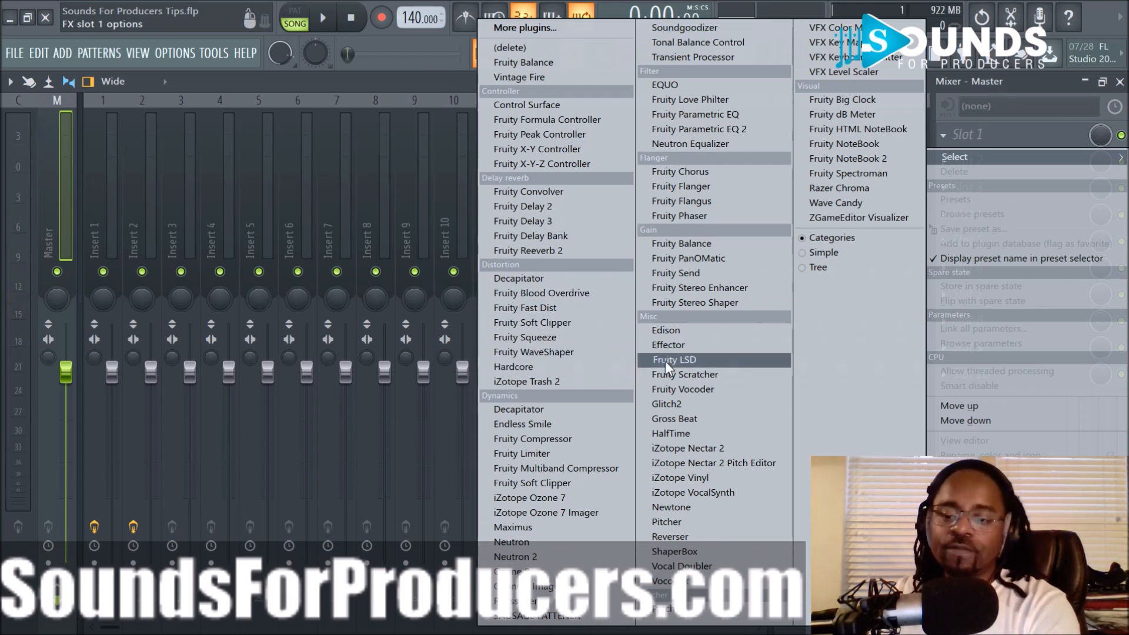
left_click(579, 29)
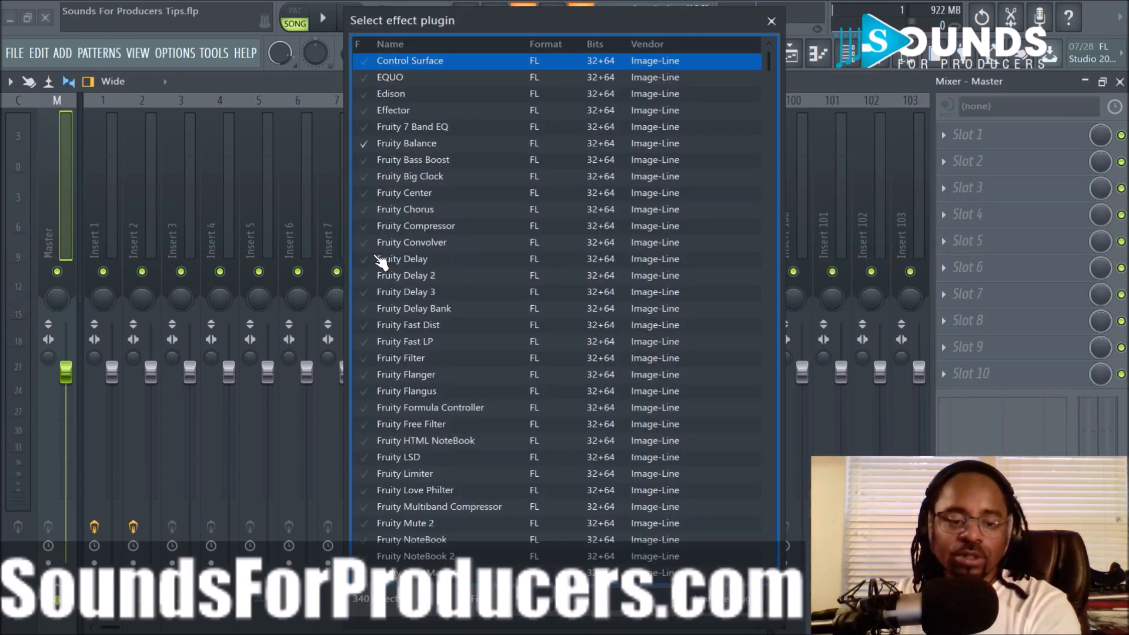
left_click(368, 247)
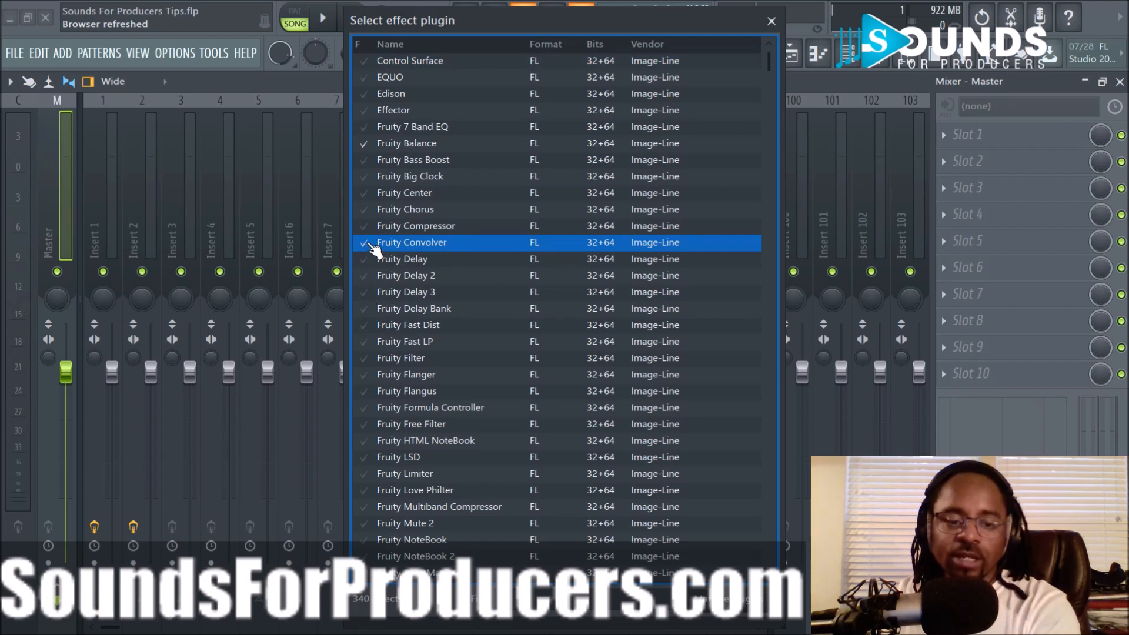
left_click(772, 21)
Step: Check the favorite effects offered for Master slot 1 and the location of the plugin management option without loading anything
left_click(946, 136)
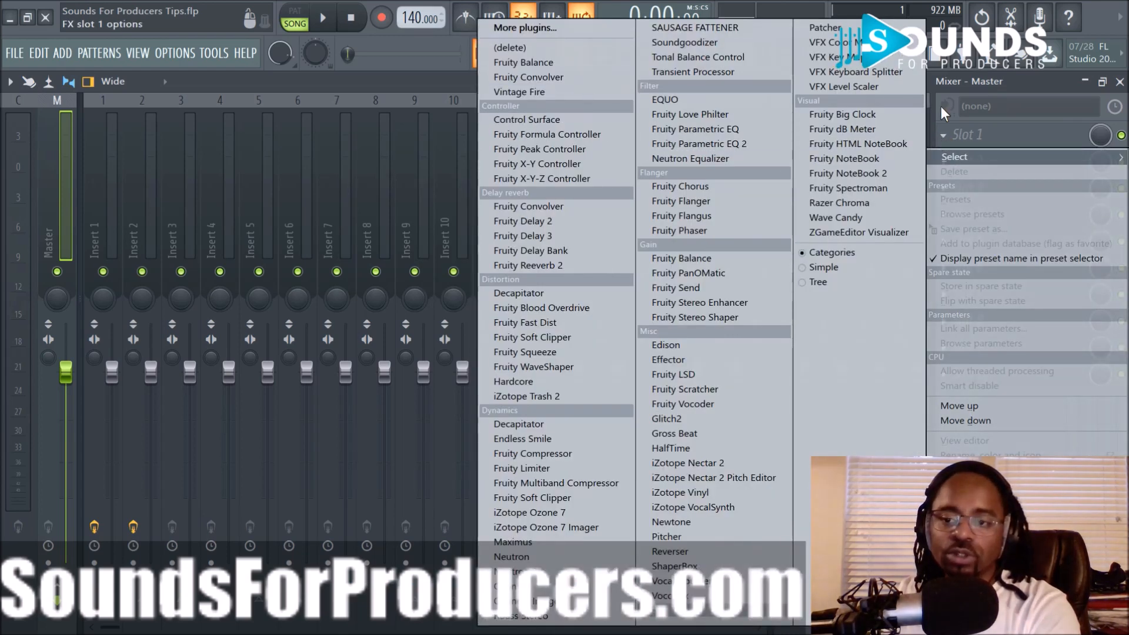
left_click(1036, 89)
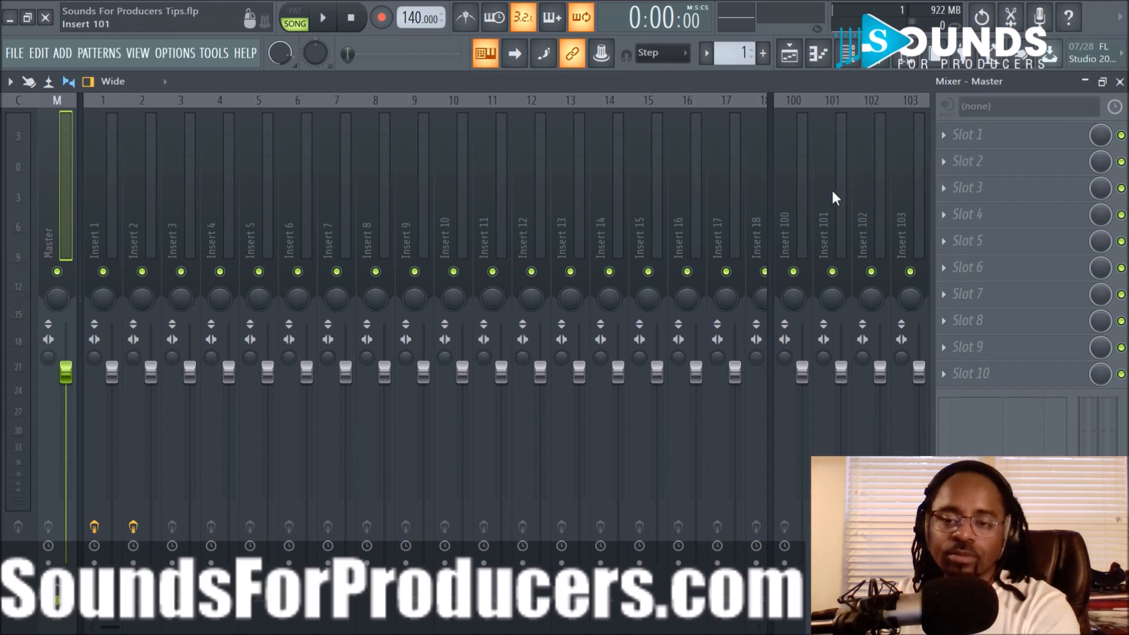
left_click(168, 62)
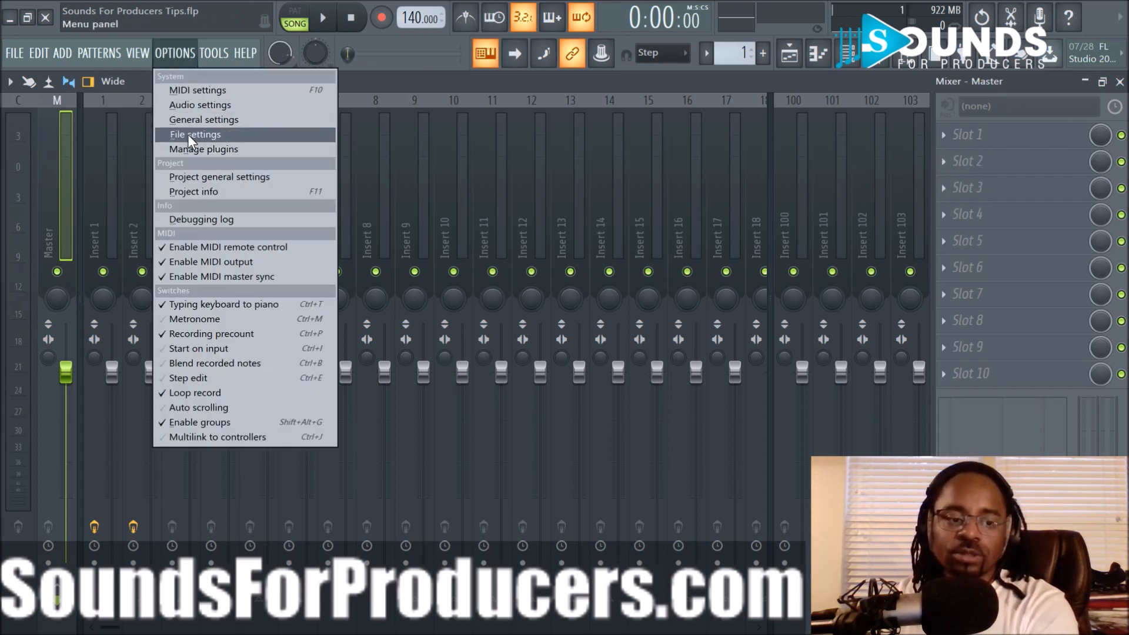
left_click(459, 88)
left_click(944, 135)
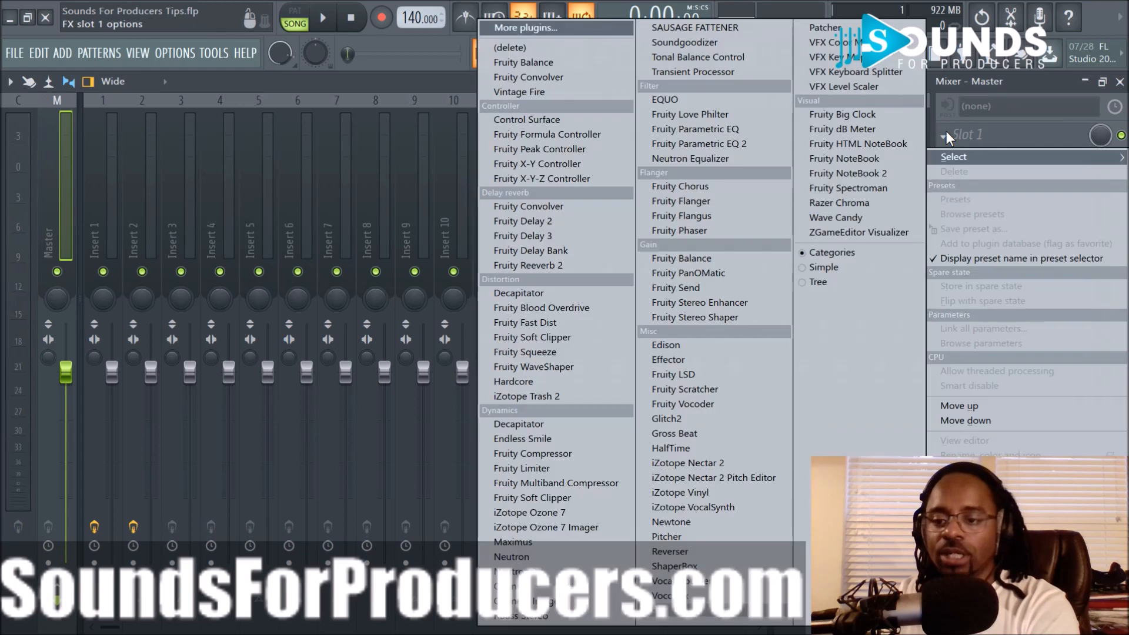
left_click(426, 88)
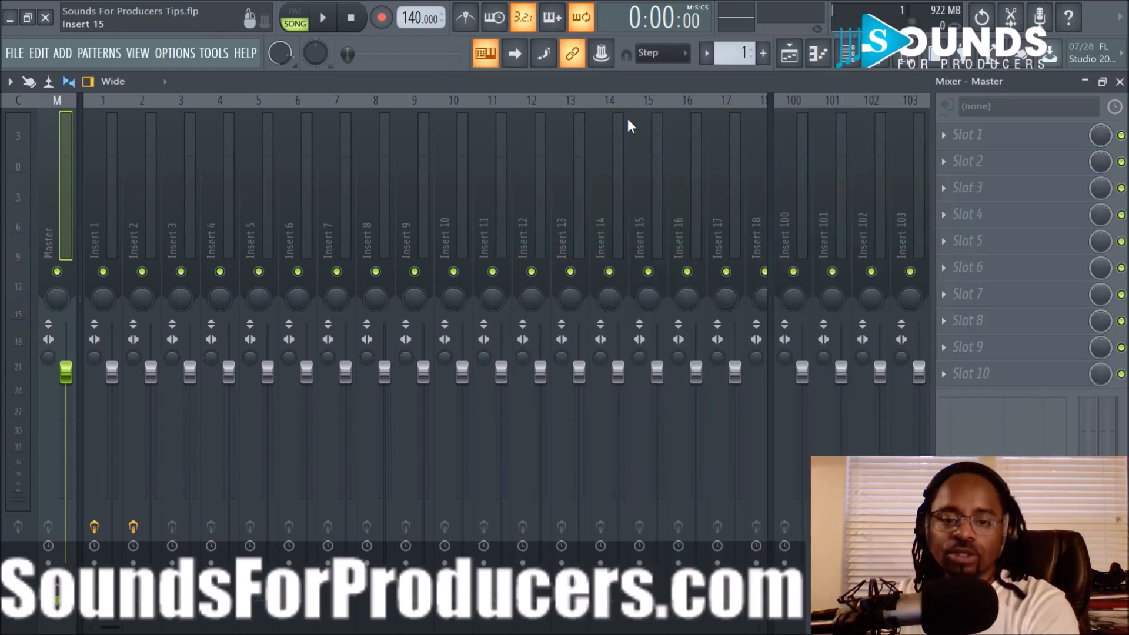
Step: Remove Fruity Convolver from the favorites in the full effect plugin list and recheck the effects offered for Master slot 1
left_click(943, 137)
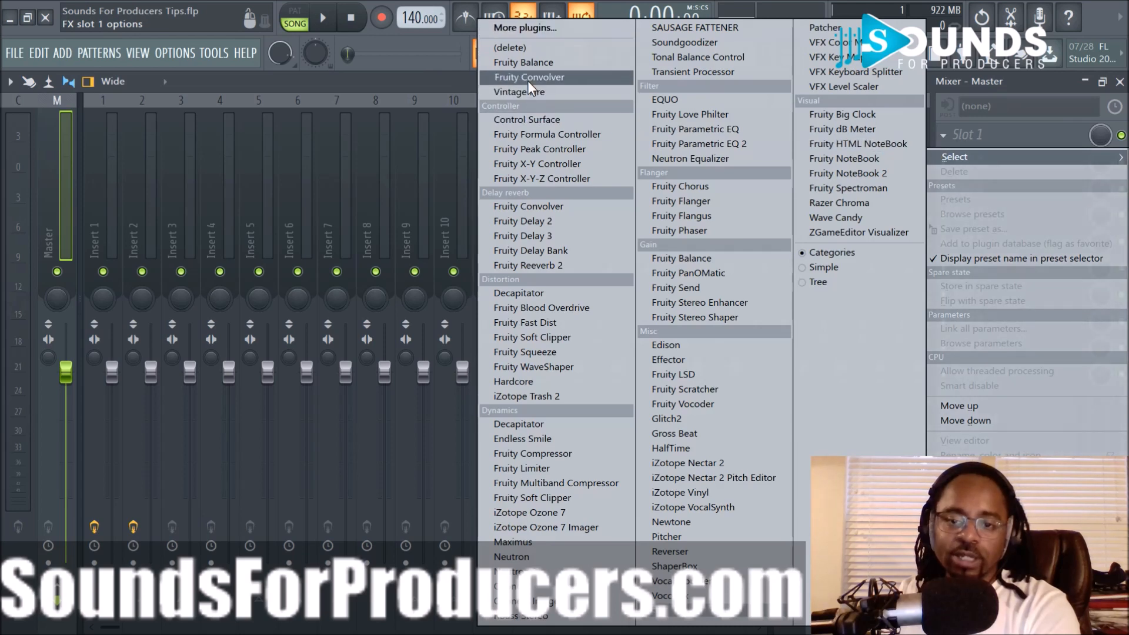
left_click(527, 28)
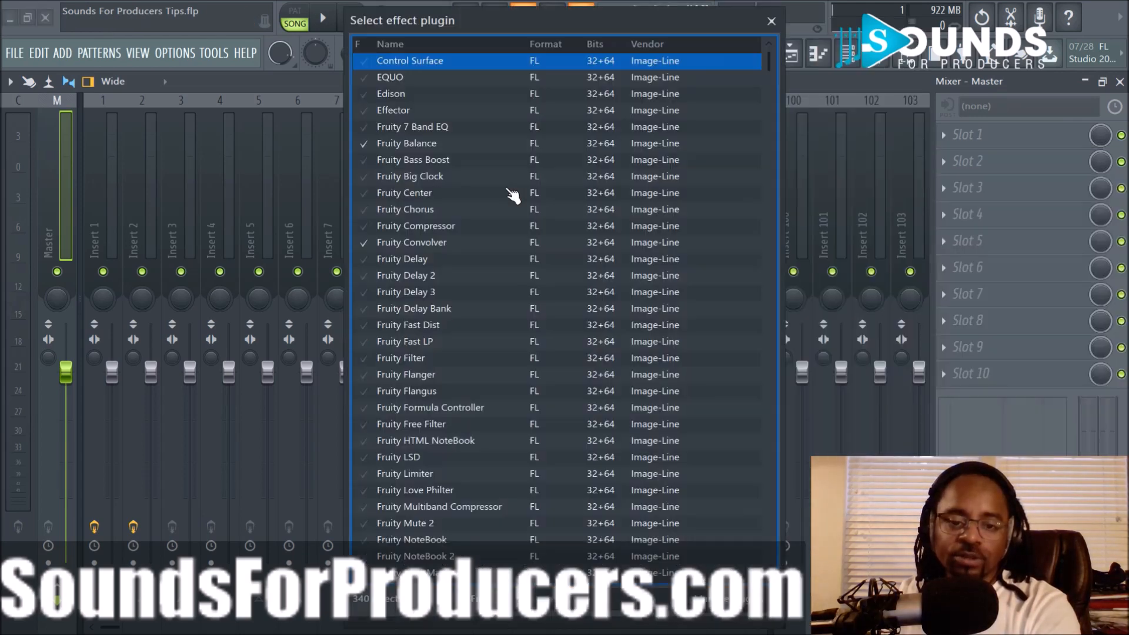
left_click(371, 246)
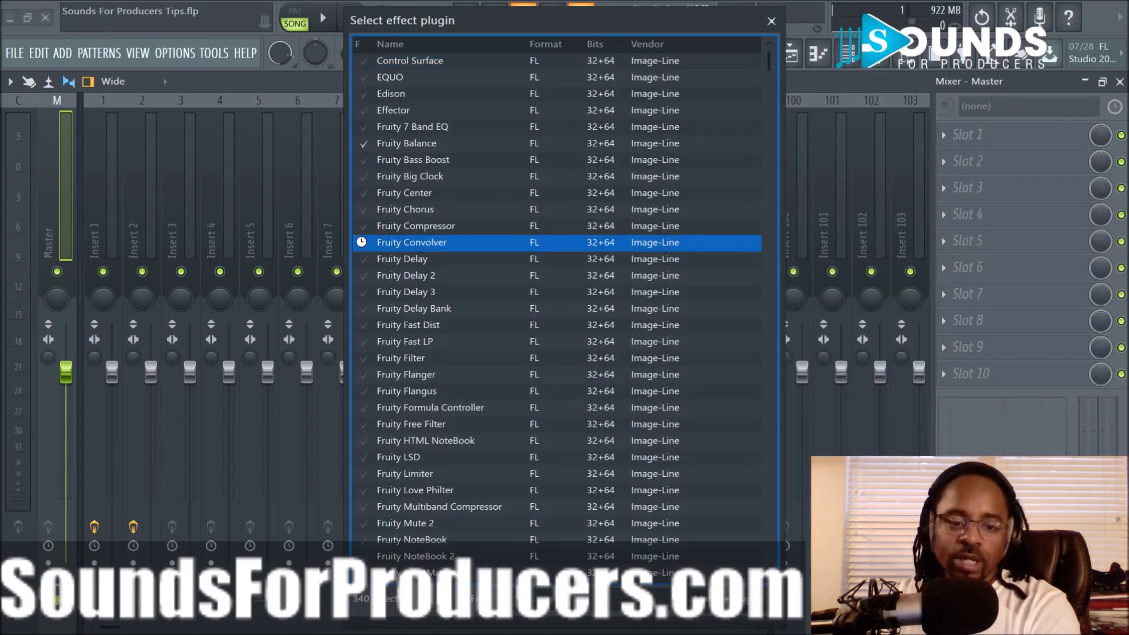
left_click(771, 20)
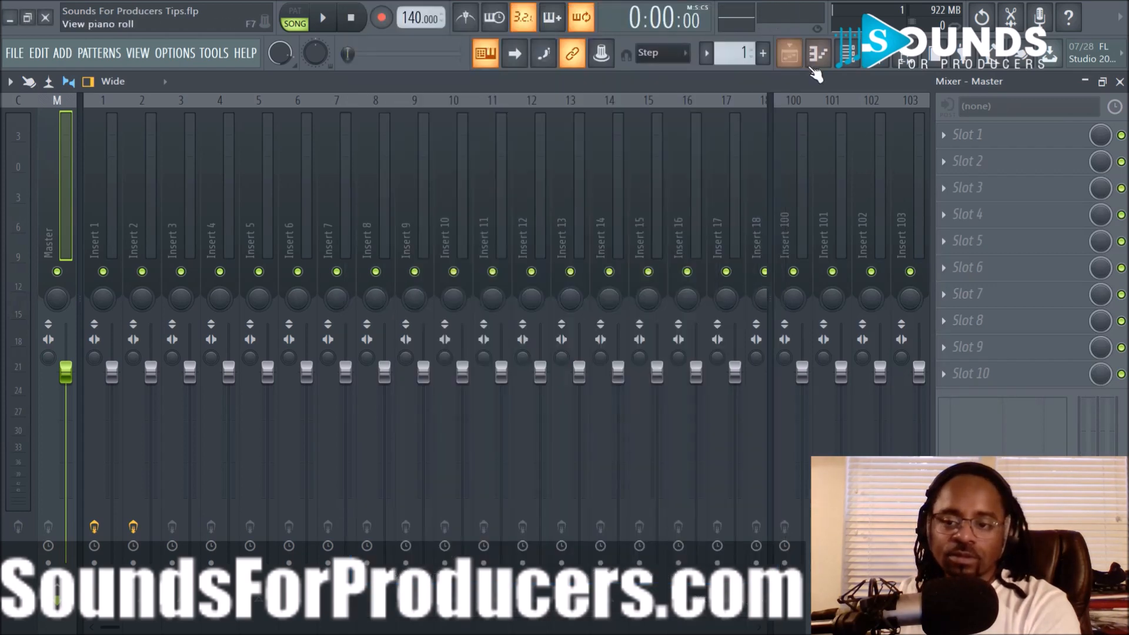
left_click(943, 136)
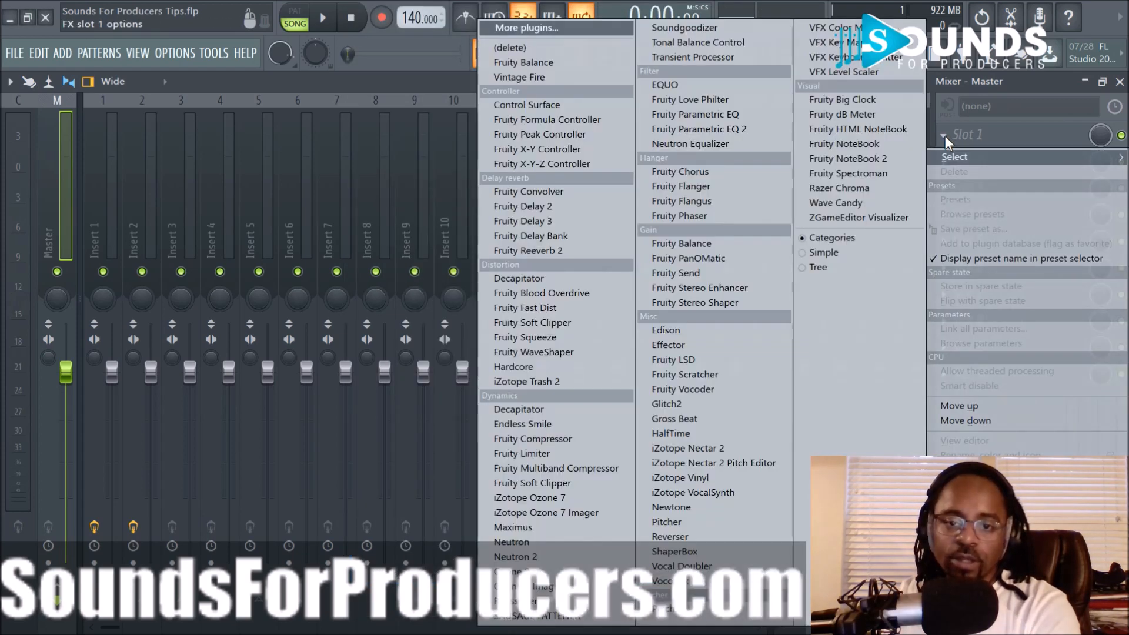
left_click(968, 135)
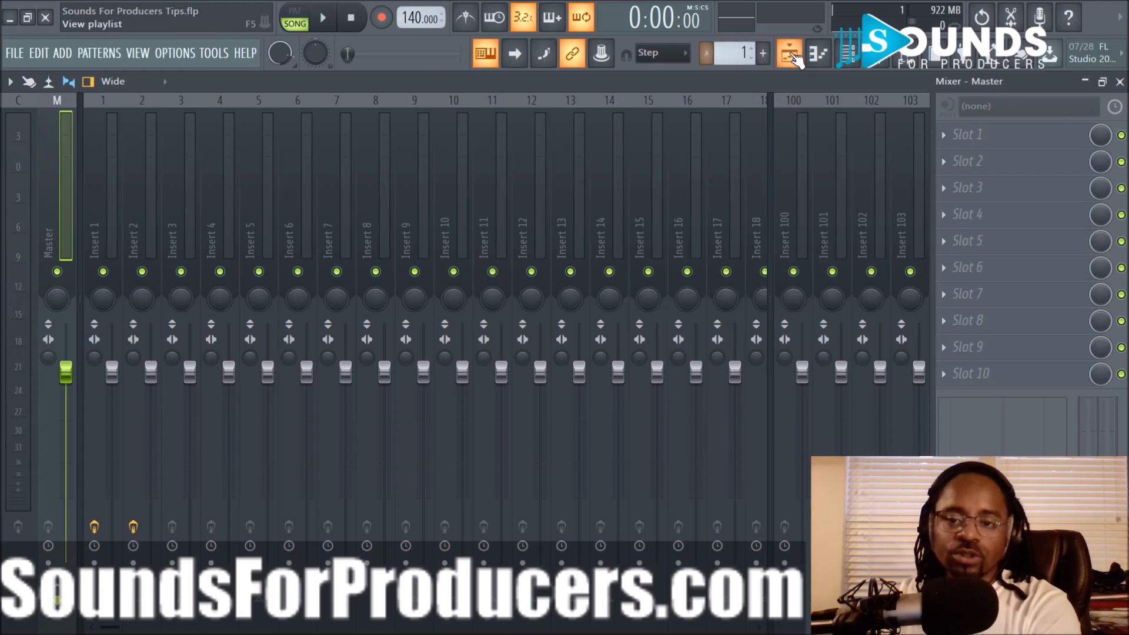
Step: Return to the playlist, play the arrangement with Pattern 1 and Pad Loop 1 150bpm, and stop playback
left_click(789, 53)
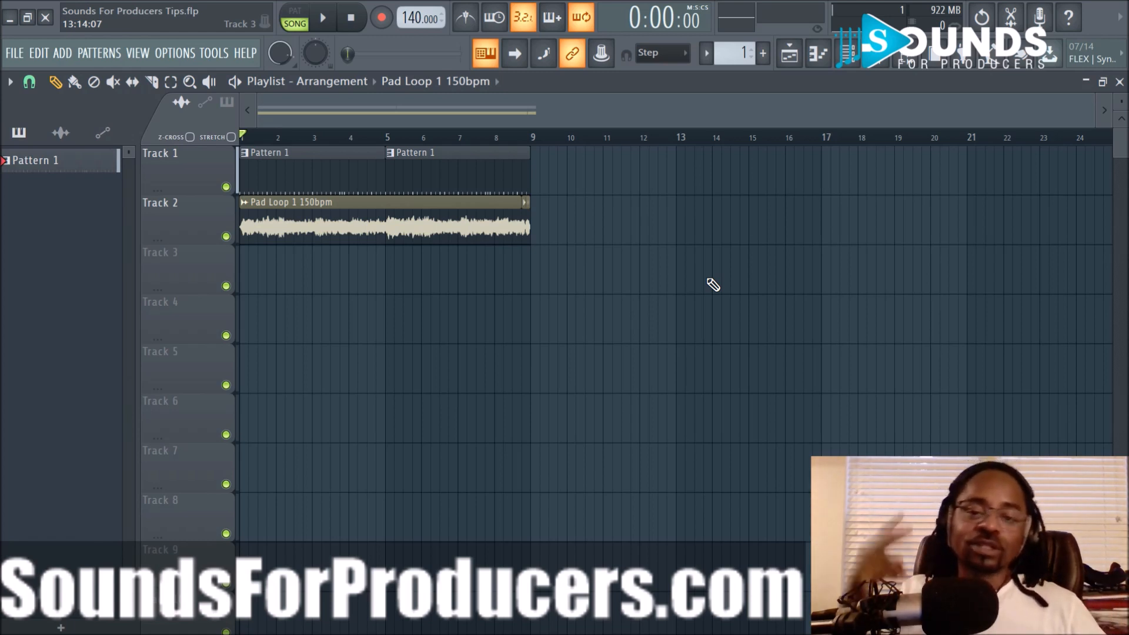
key("space")
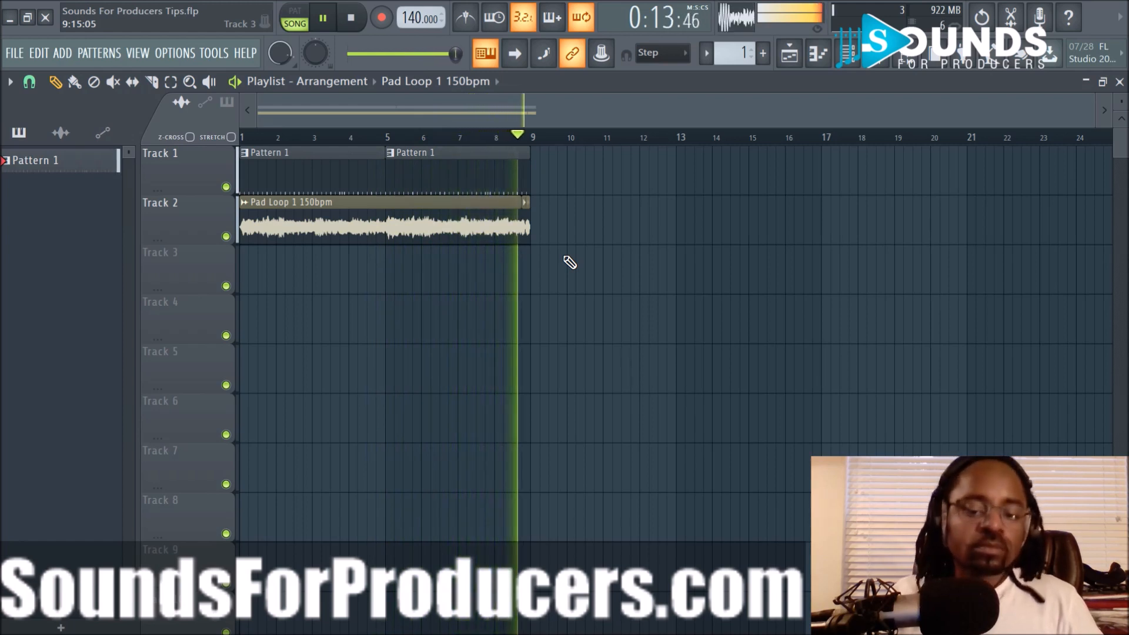
key("space")
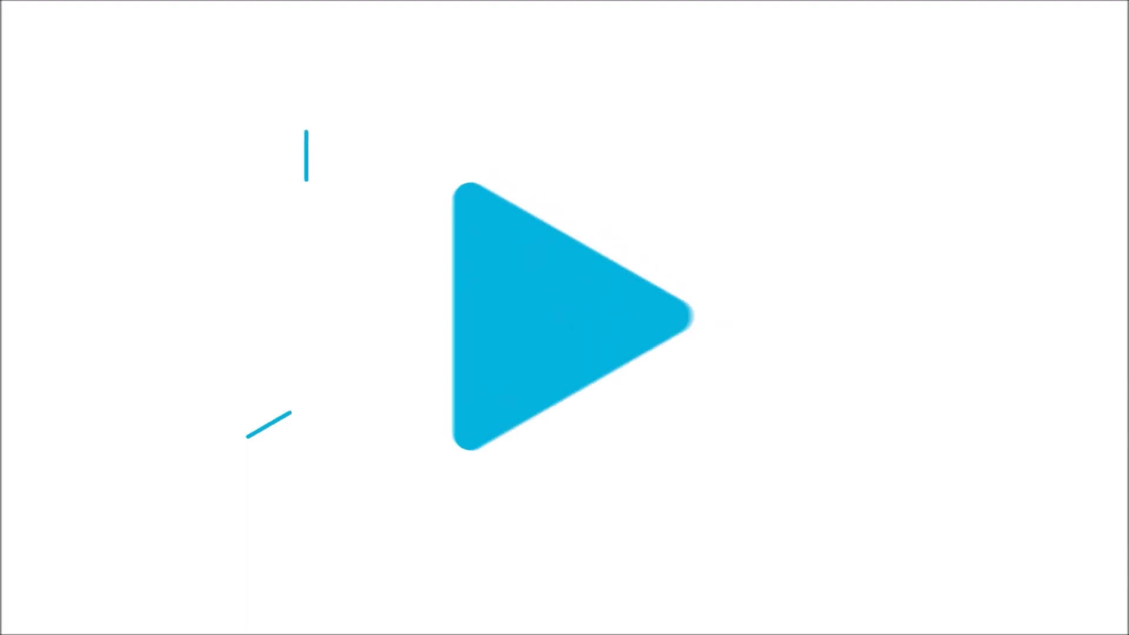